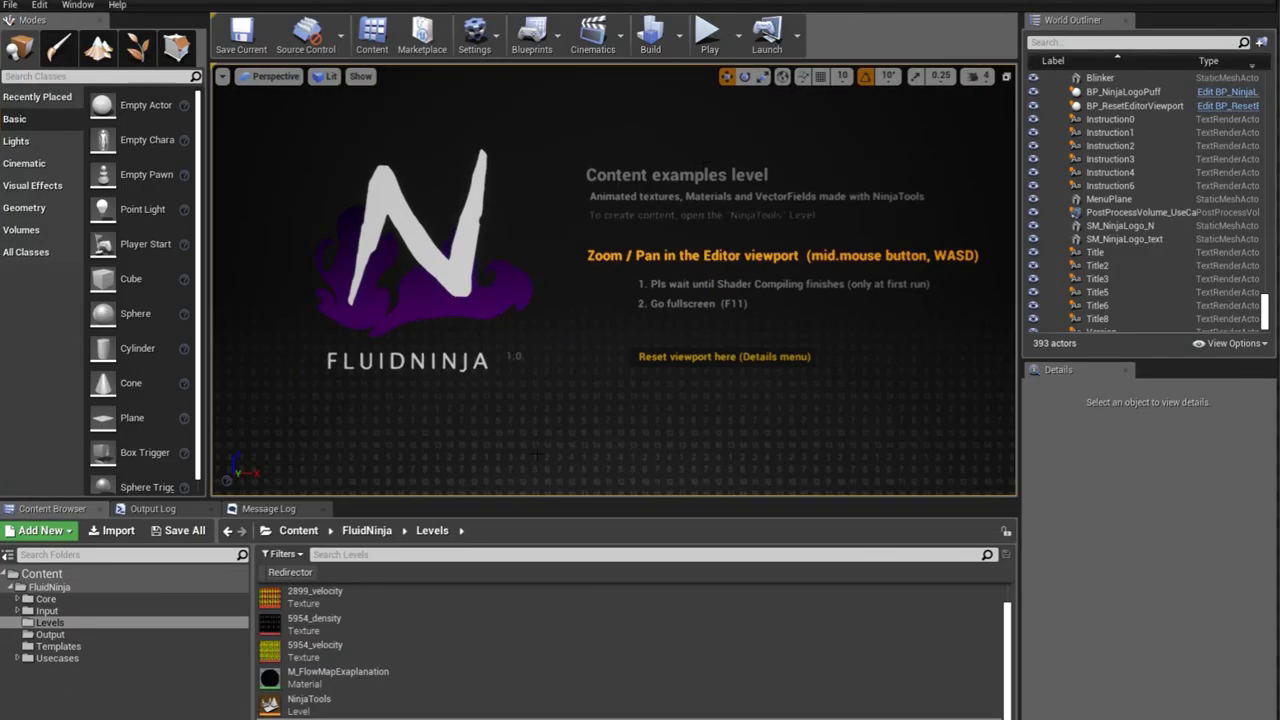
- Load the NinjaTools level from the FluidNinja/Levels folder in the Content Browser
double_click(310, 700)
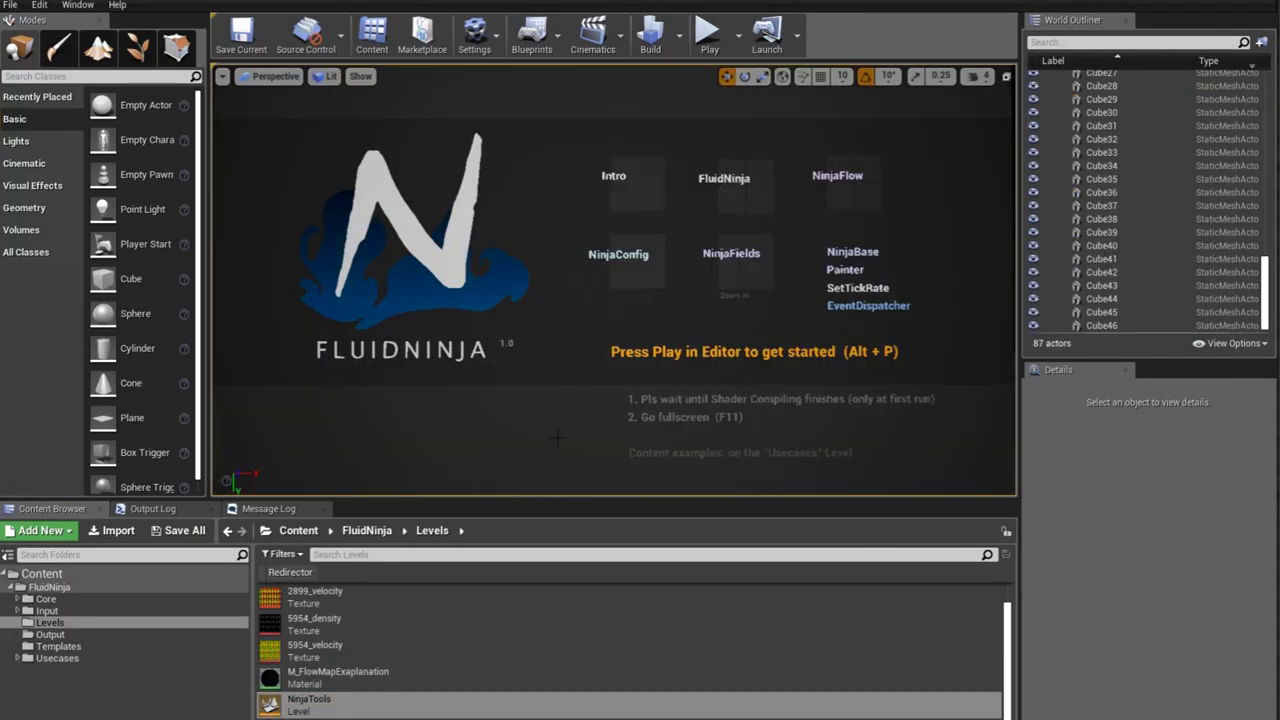
- Make the viewport fullscreen and play the level to run the Pyro4_Flame simulation
key(F11)
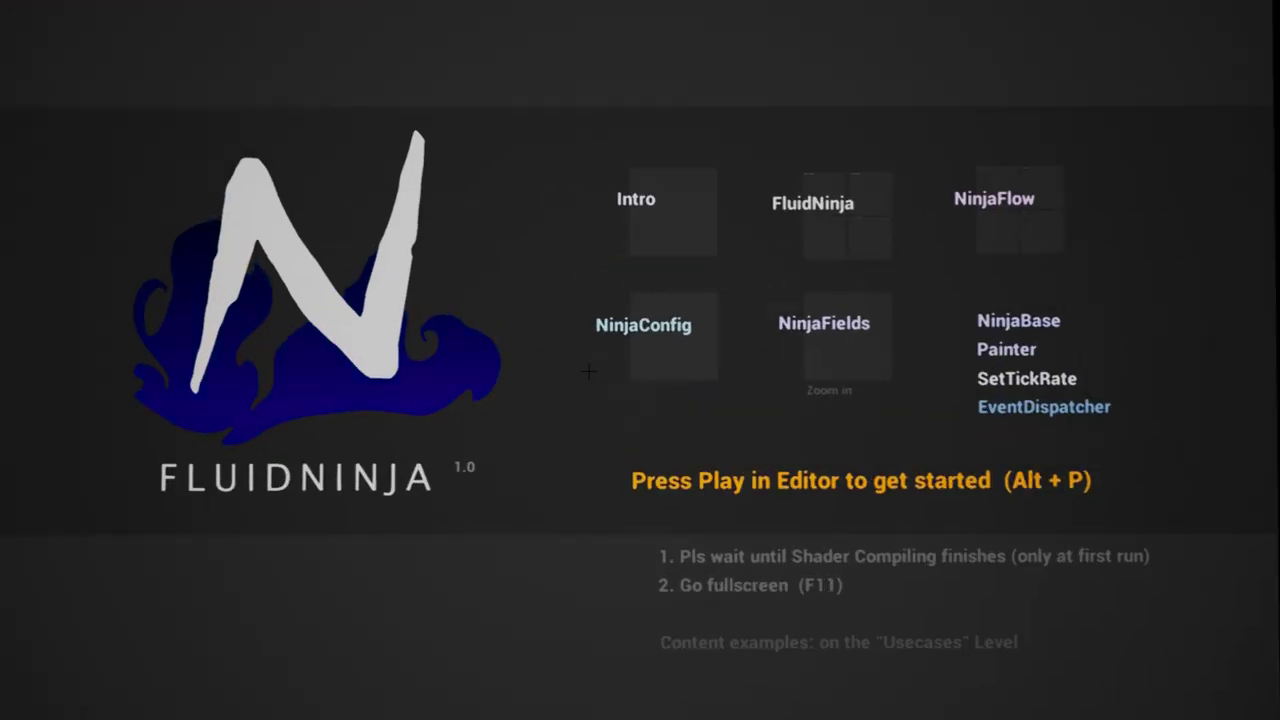
key(alt+p)
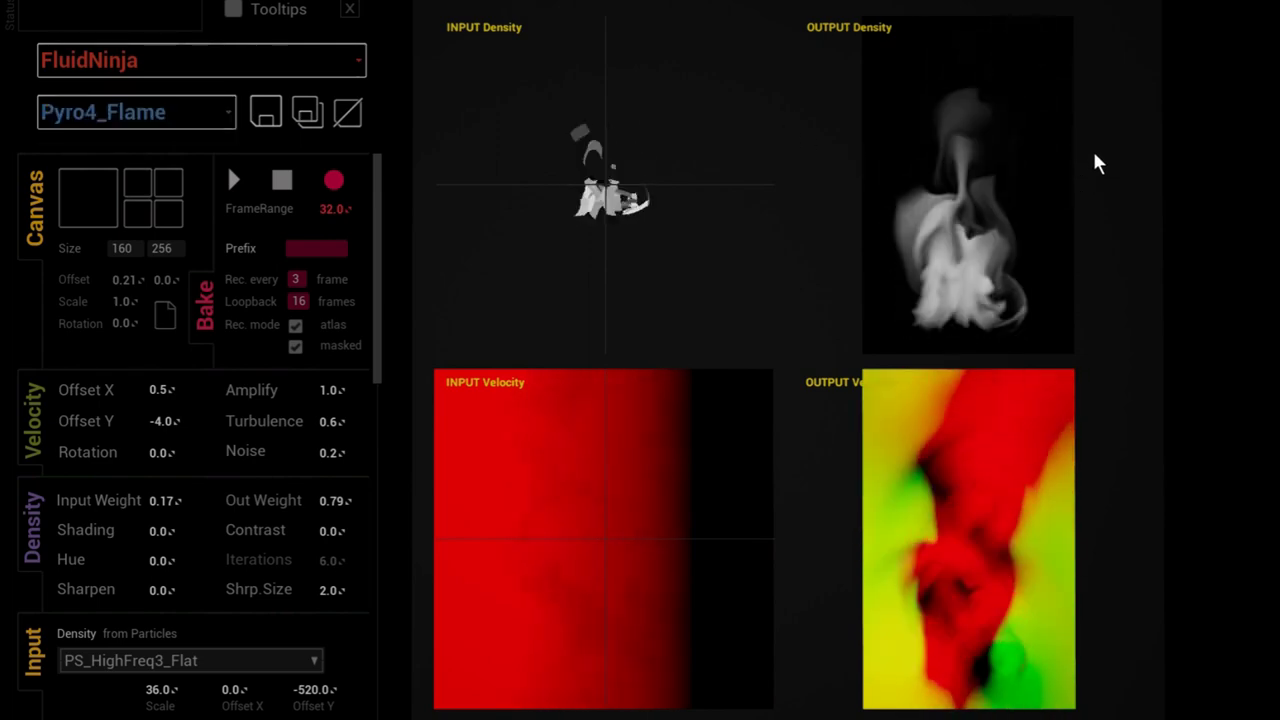
click(100, 216)
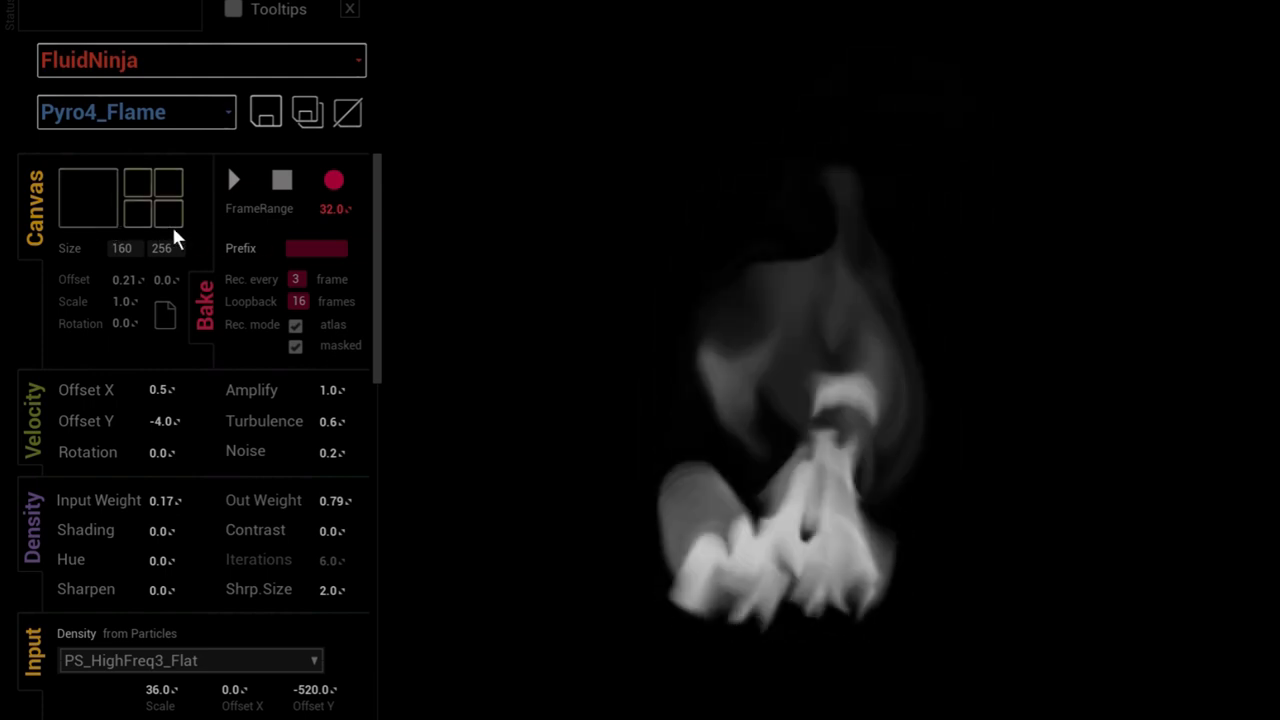
click(163, 213)
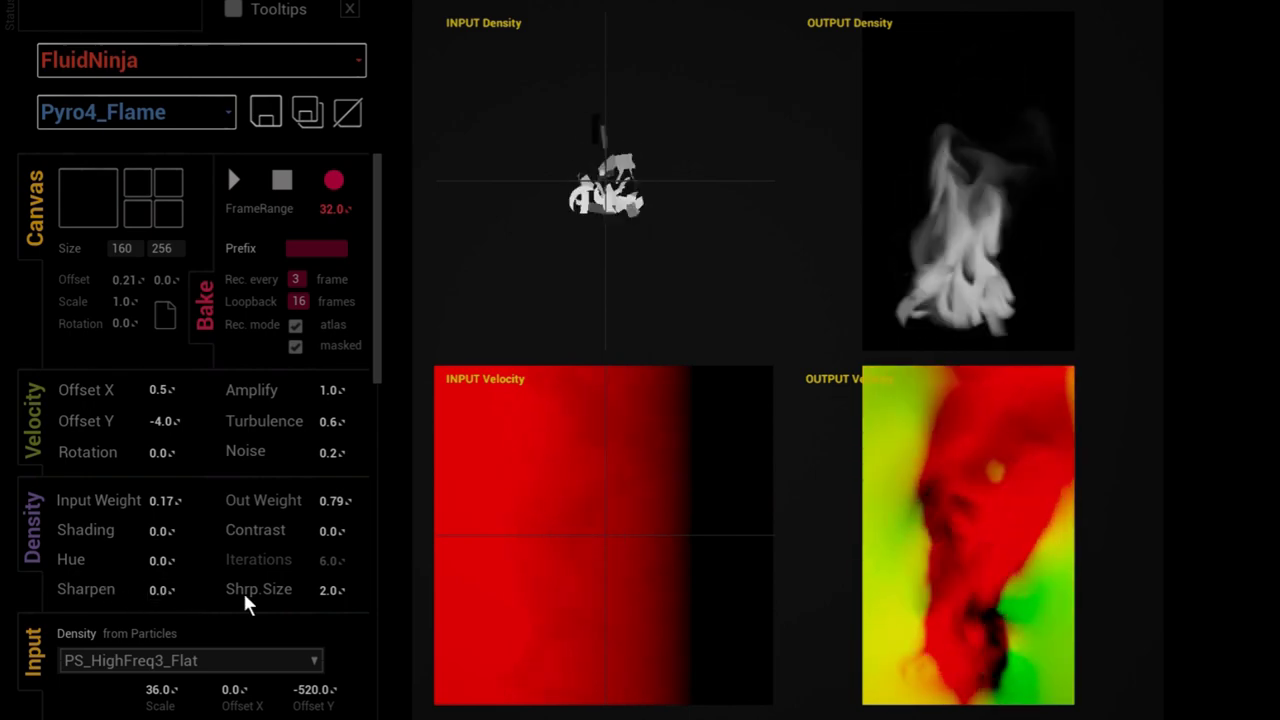
click(178, 602)
- Try density Sharpen at 2 and then 10, briefly viewing the enlarged output density
text(2)
key(Return)
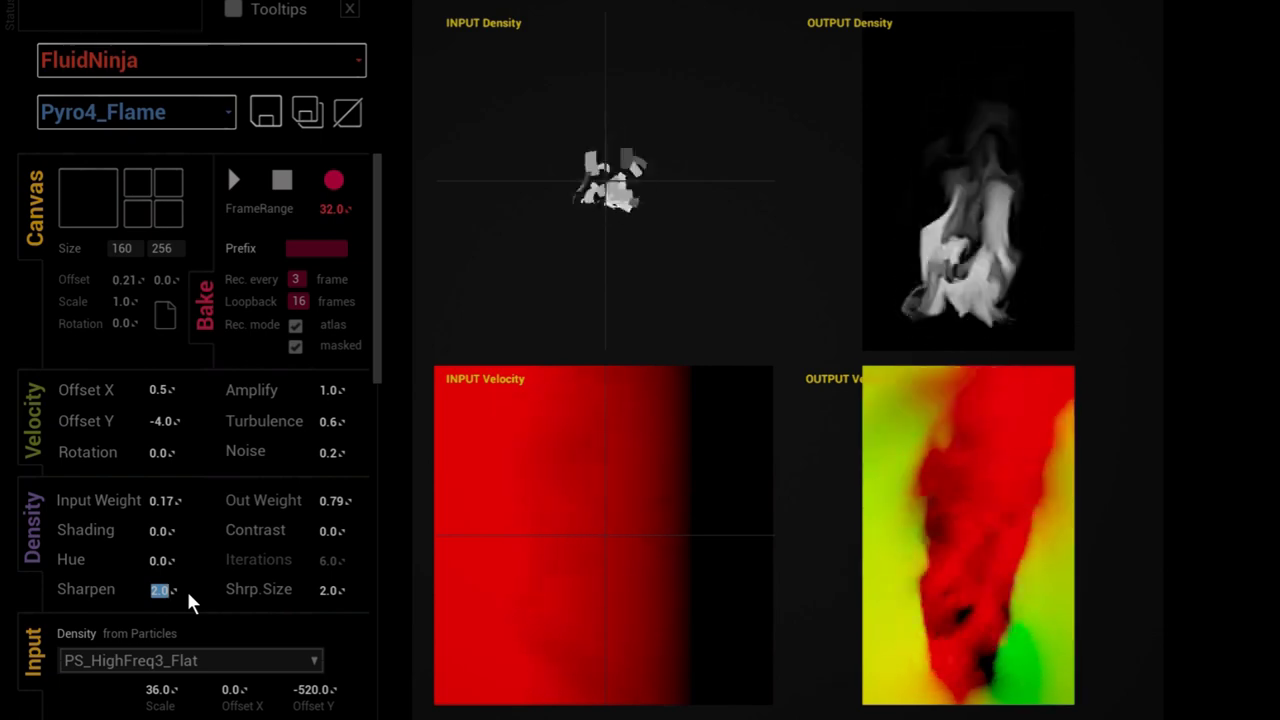
text(10)
key(Return)
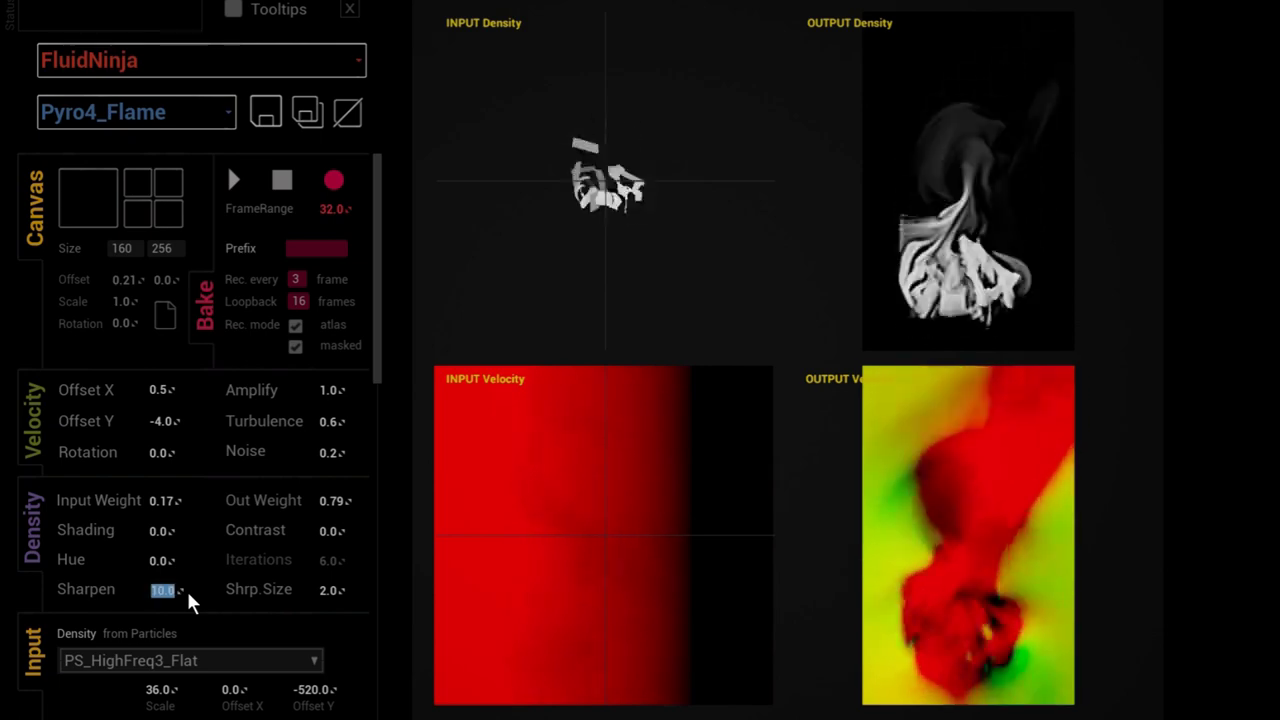
click(90, 208)
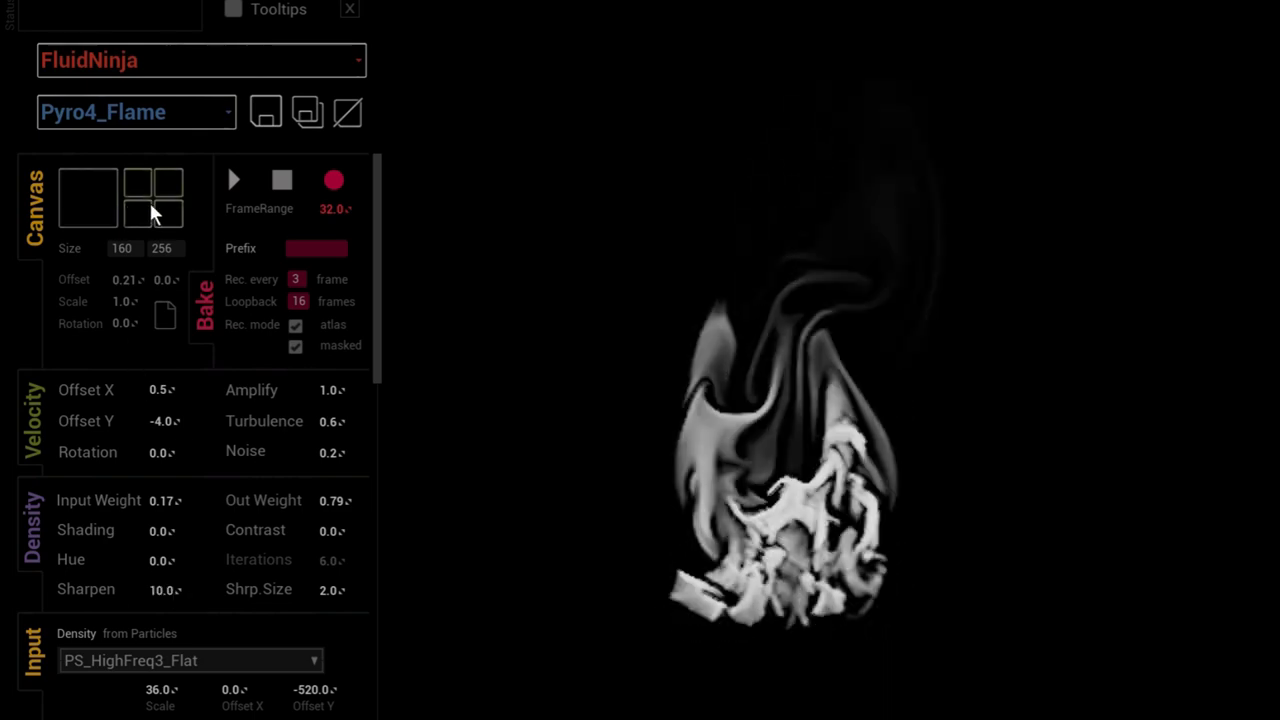
click(155, 211)
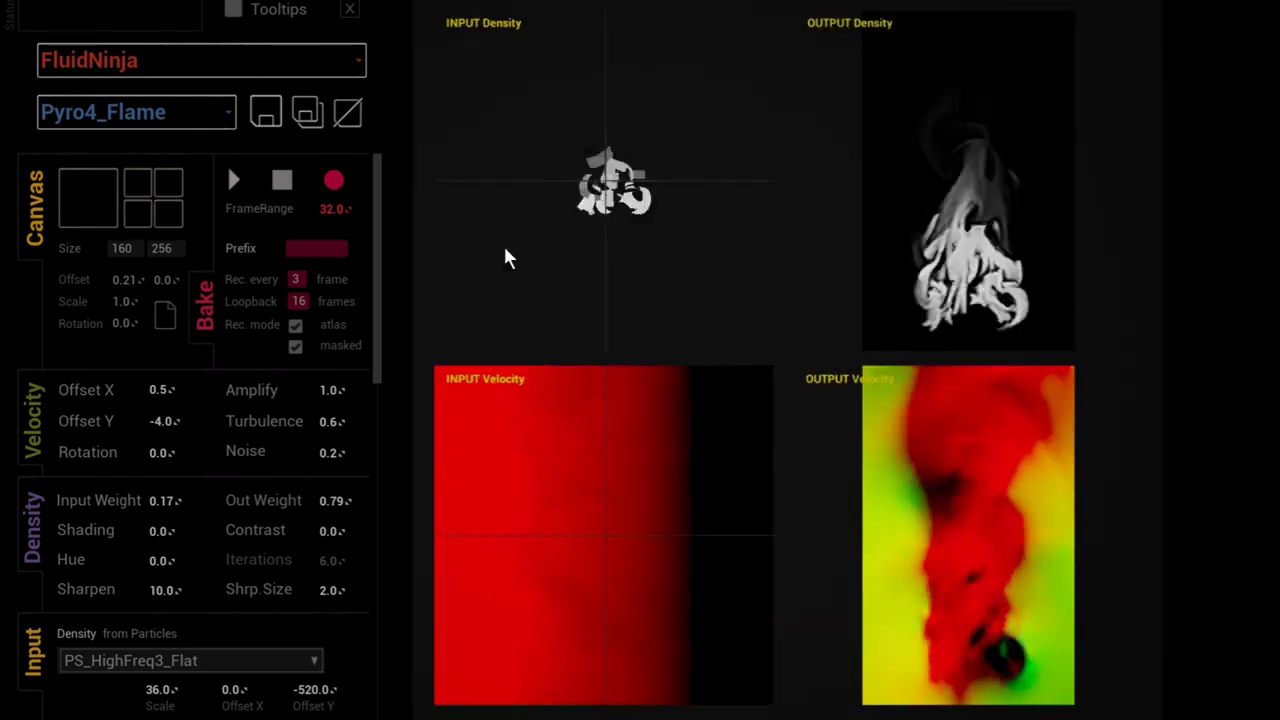
- Try Sharpen at -5 and -2, settle on 1.0, and close the simulation panel
click(163, 590)
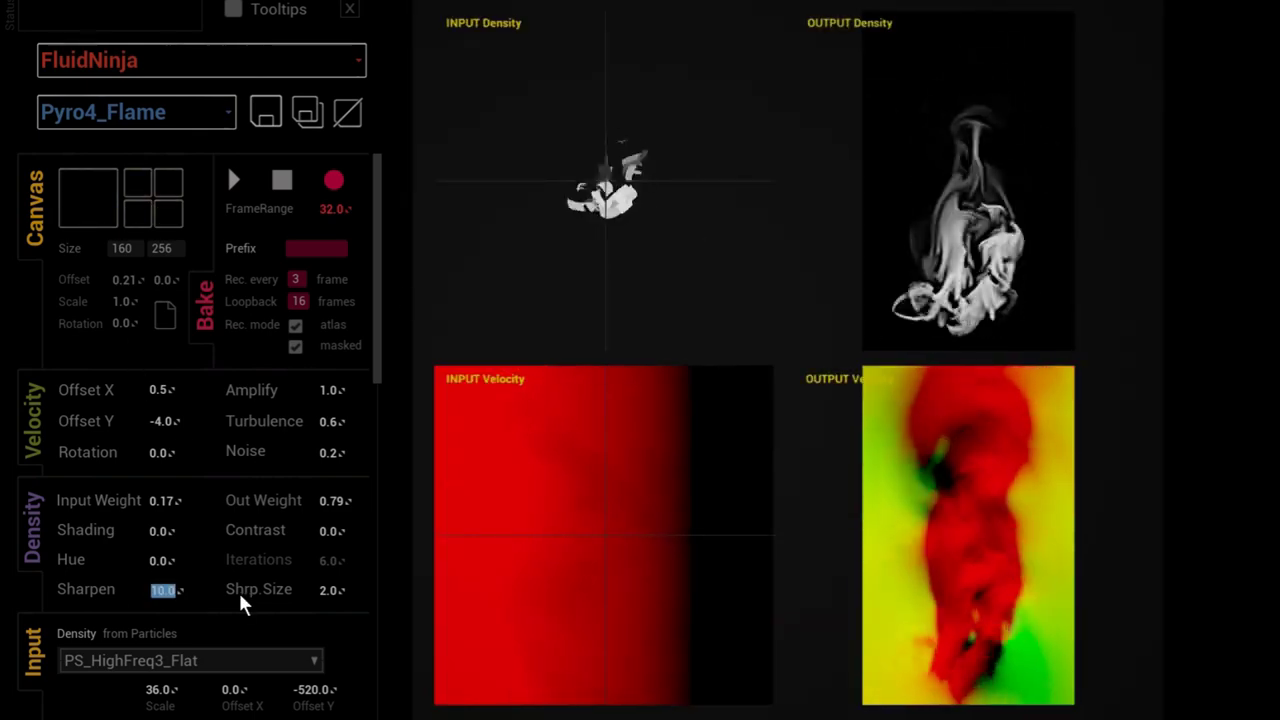
key(BackSpace)
text(-5)
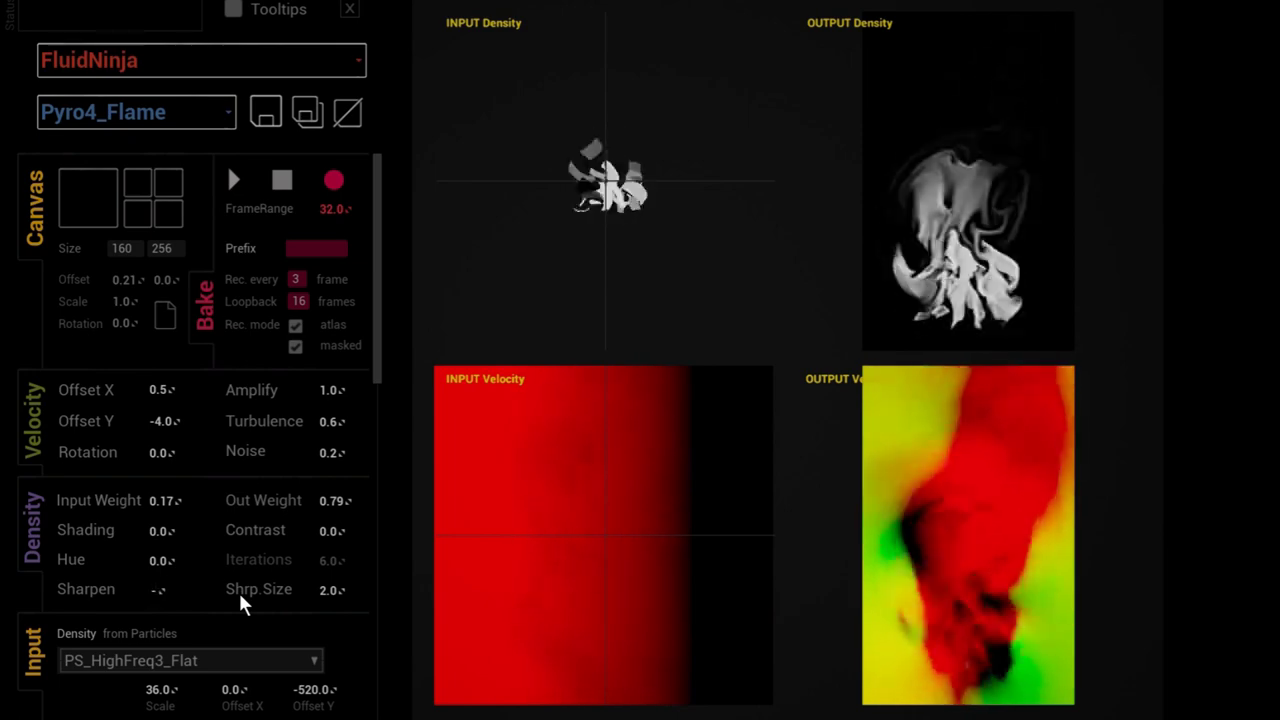
key(Return)
text(-2)
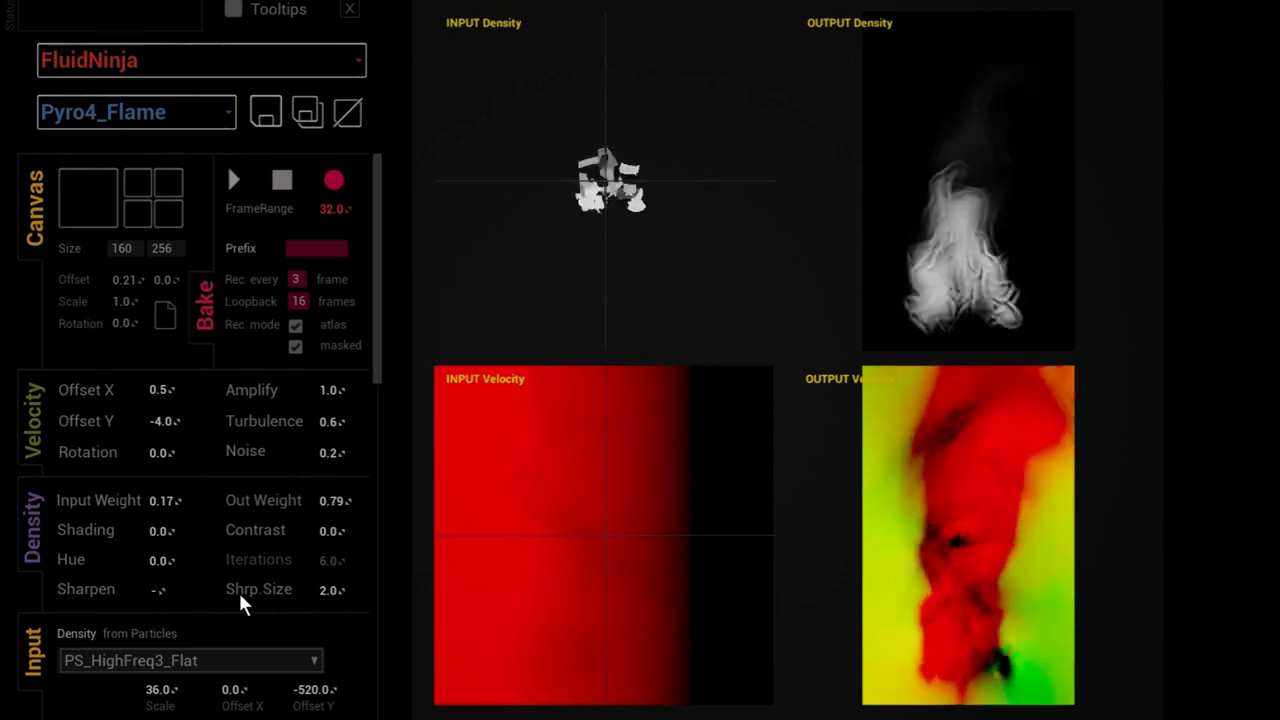
key(Return)
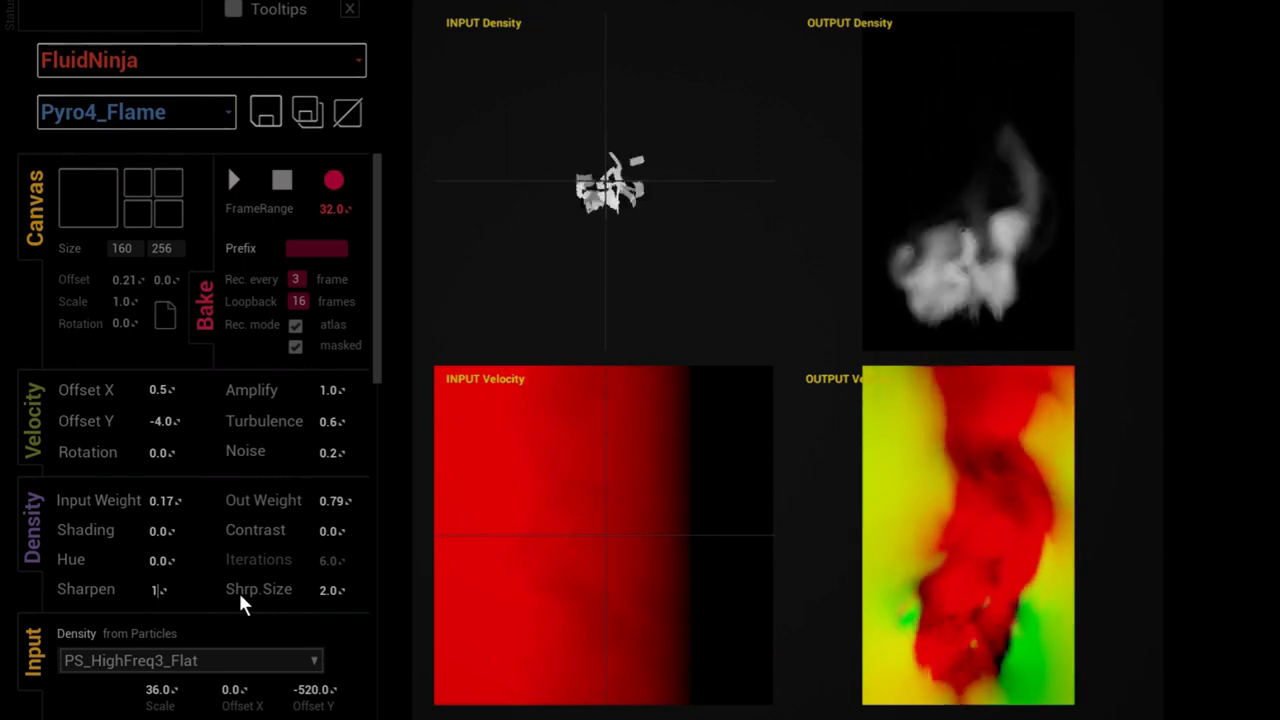
text(1)
key(Return)
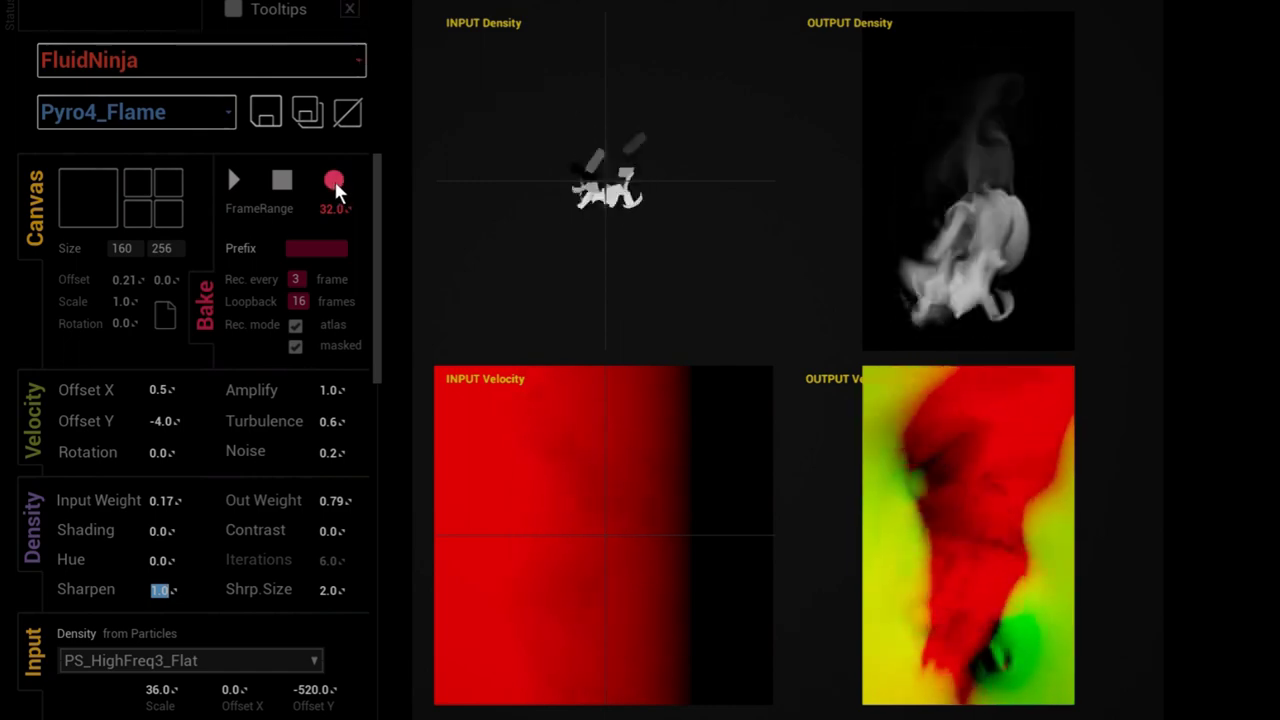
click(349, 9)
- Stop play mode and show the Output folder with the baked Pyro4 density textures
key(Escape)
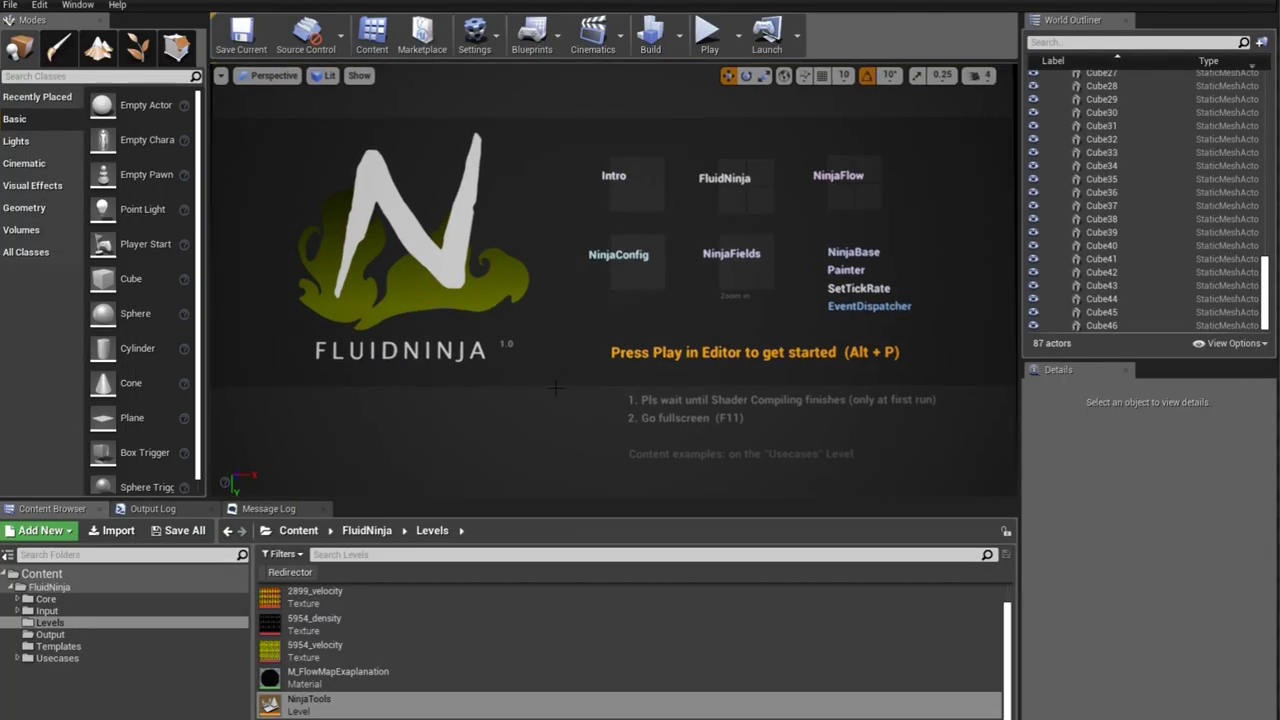
click(50, 634)
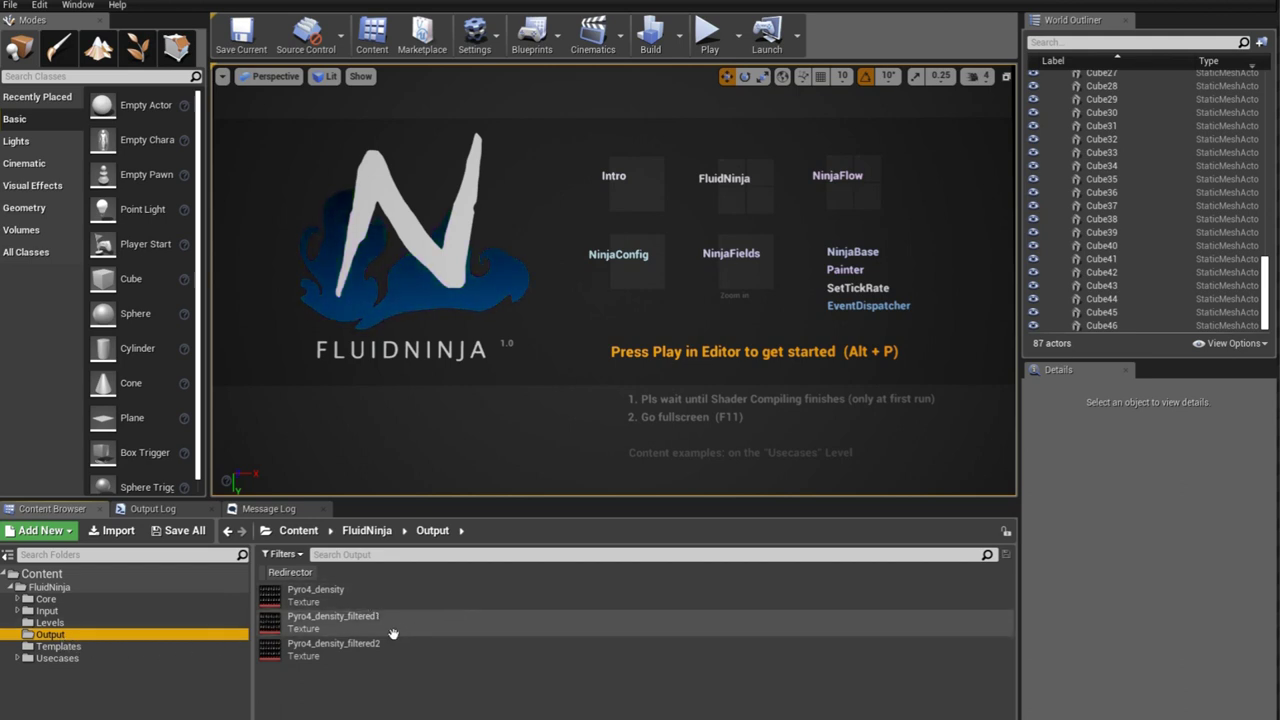
- Inspect the Pyro4 density flipbook textures in the Texture Editor, then return to the editor
double_click(300, 594)
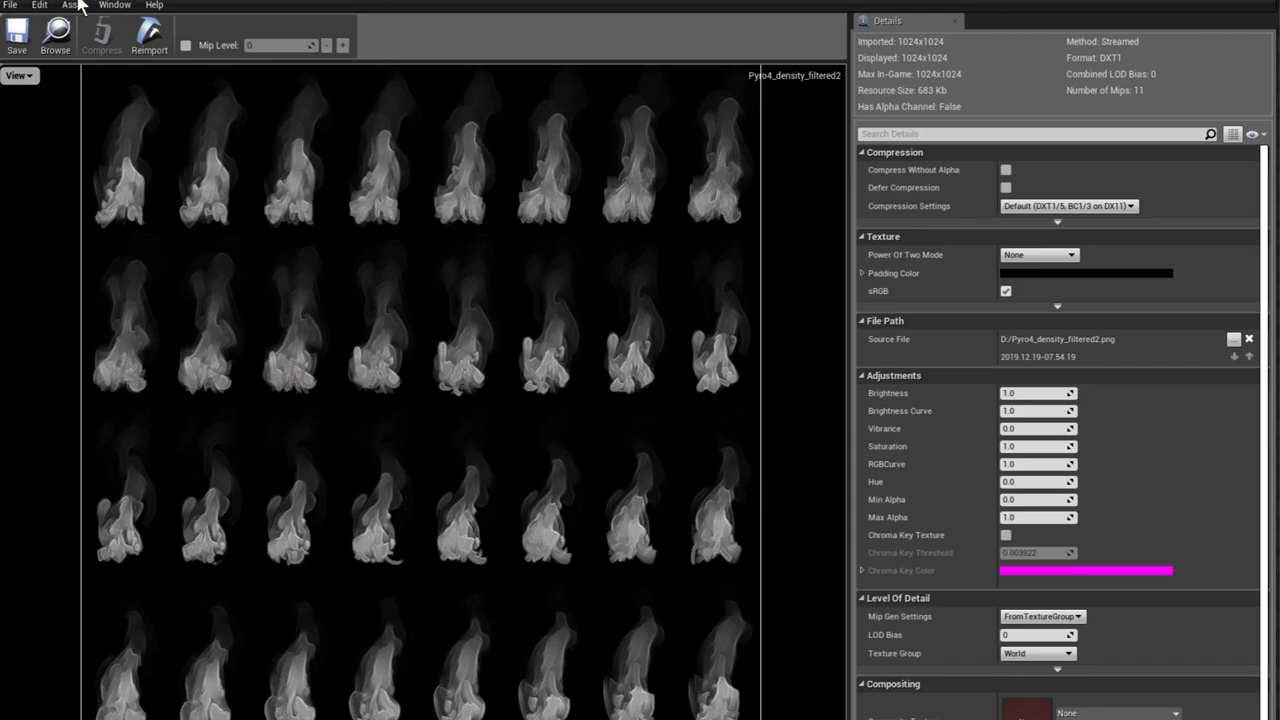
key(alt+Tab)
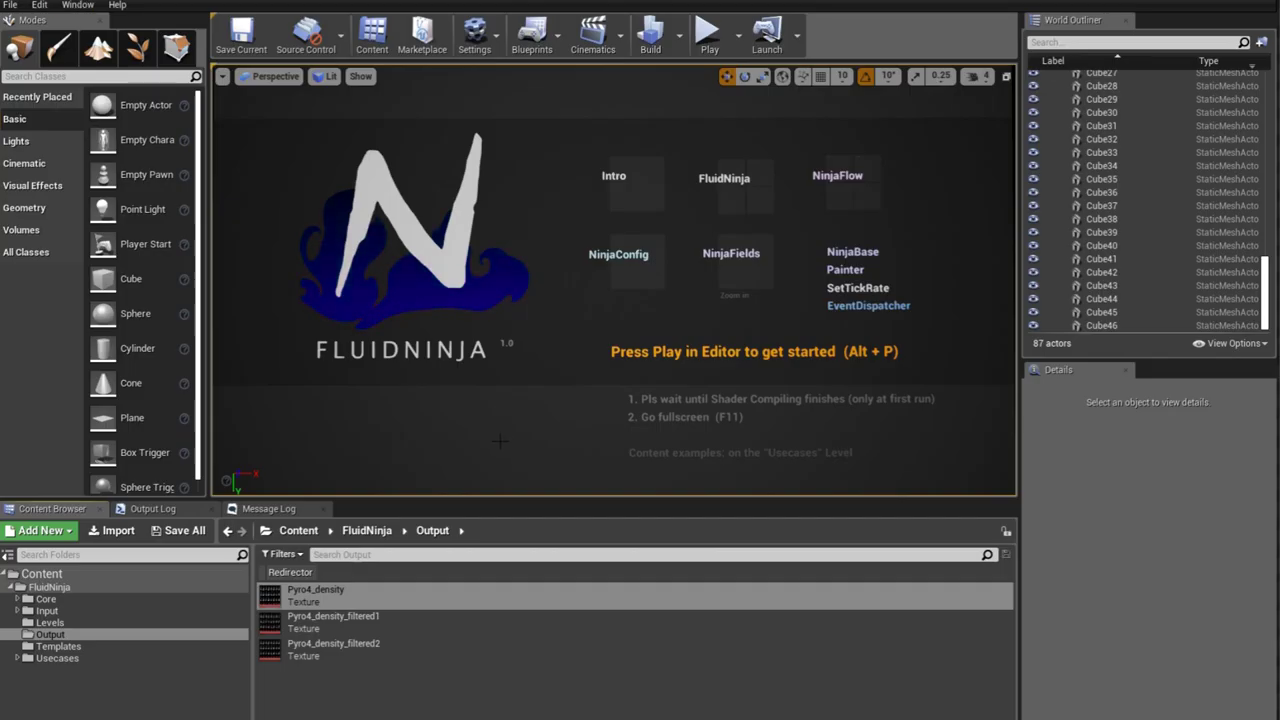
- Play the level fullscreen again and load the Pyro7_Smoke preset
key(F11)
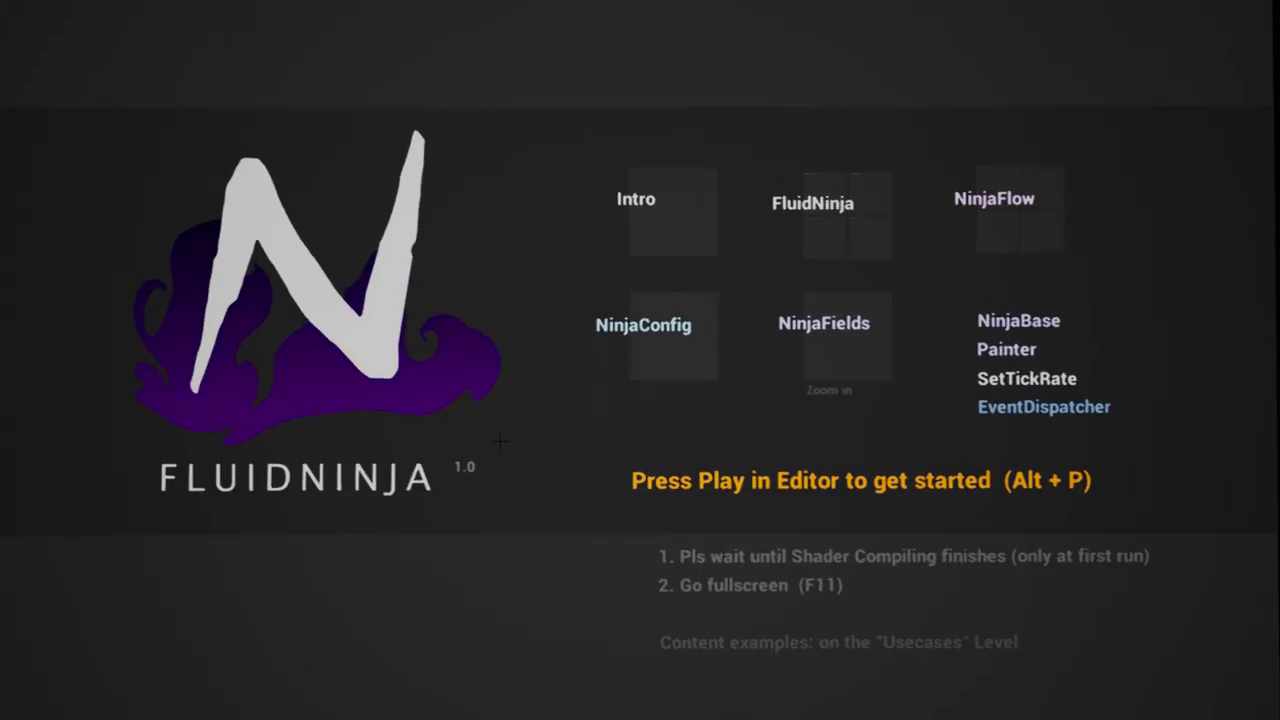
key(alt+p)
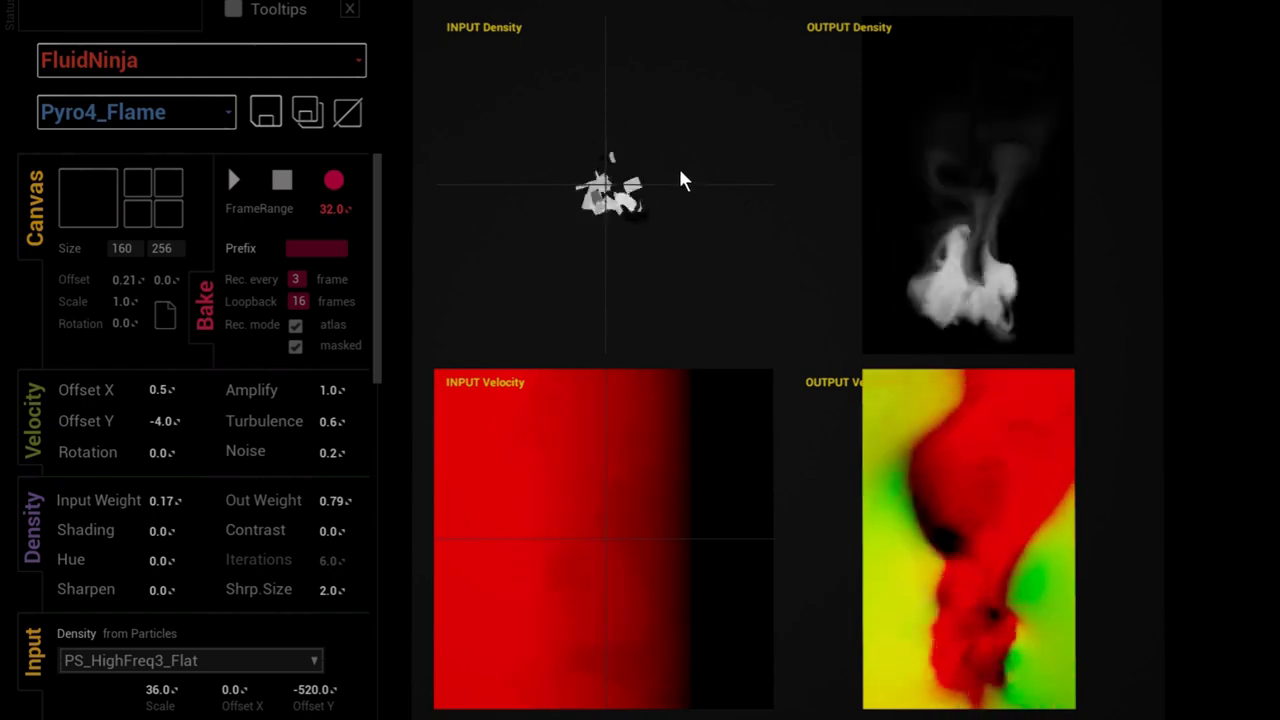
click(162, 120)
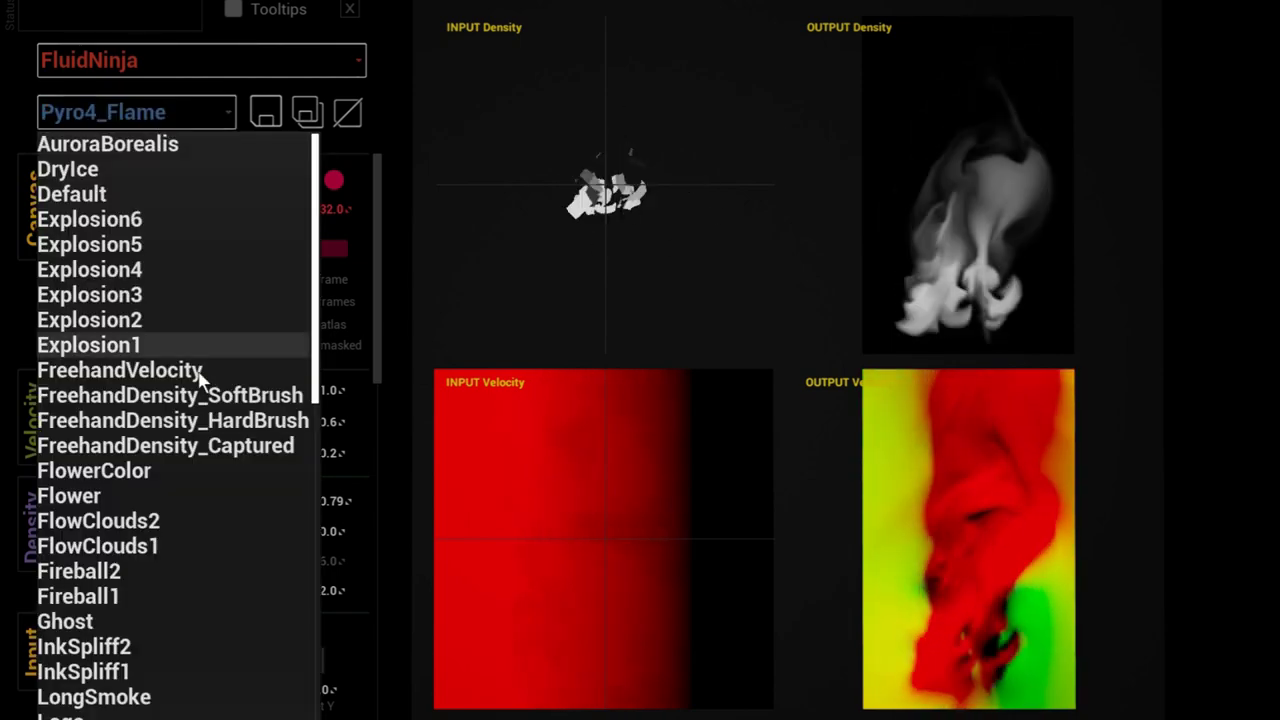
scroll(186, 478, down, 4)
scroll(184, 470, down, 1)
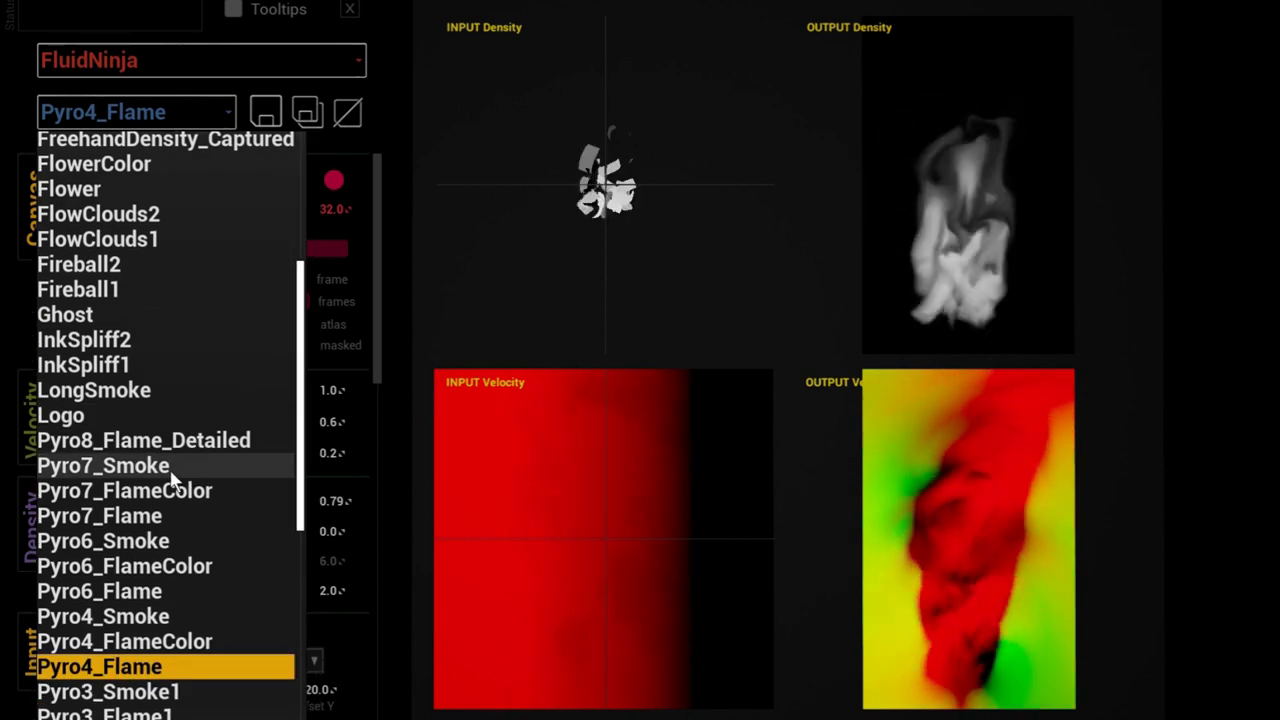
click(168, 466)
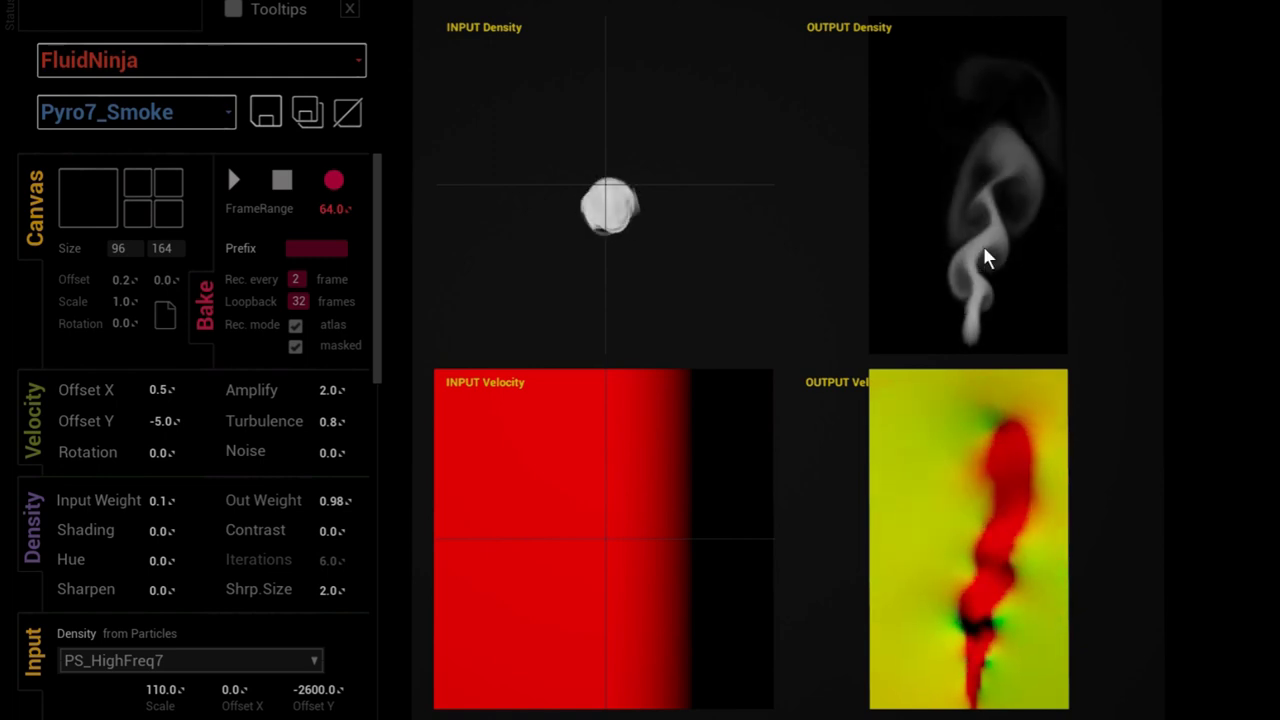
- Load Pyro1_Turbulent and view its output density alone, then restore the four-panel view
click(184, 124)
scroll(185, 485, down, 5)
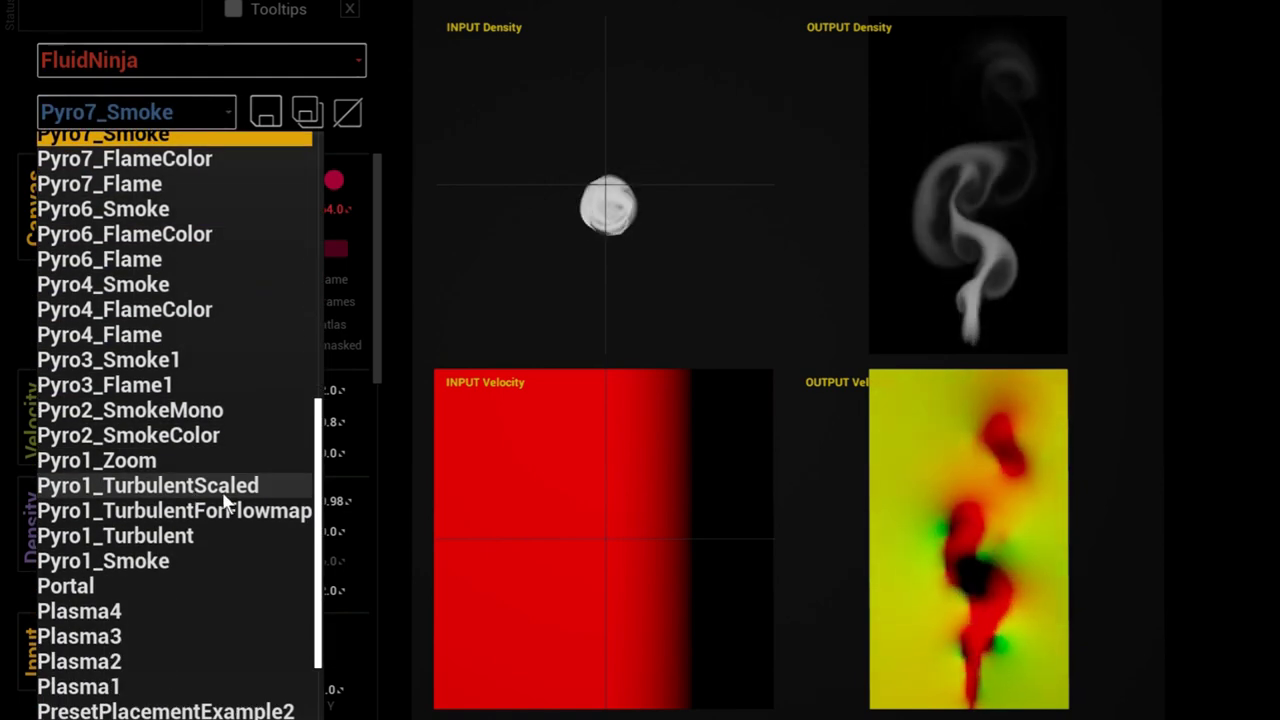
click(190, 538)
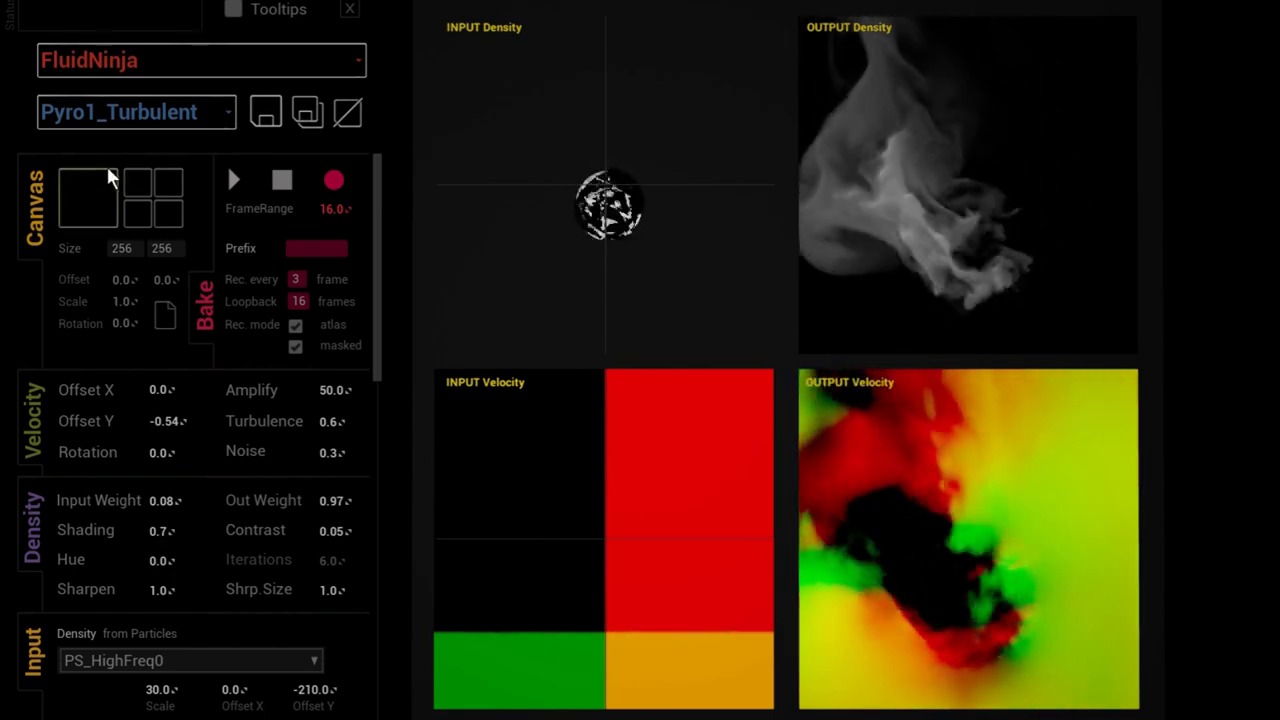
click(89, 203)
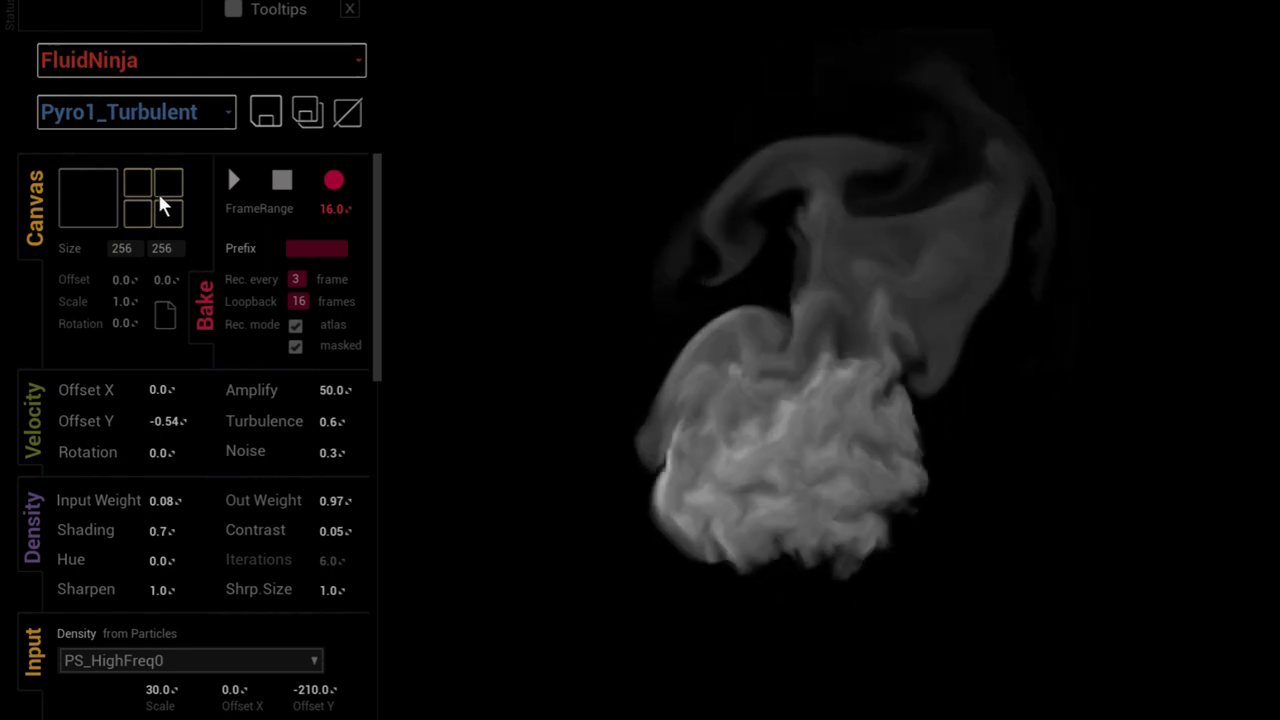
click(160, 206)
- Load the Pyro2_SmokeMono preset, then switch to the Pyro6_Smoke preset
click(138, 113)
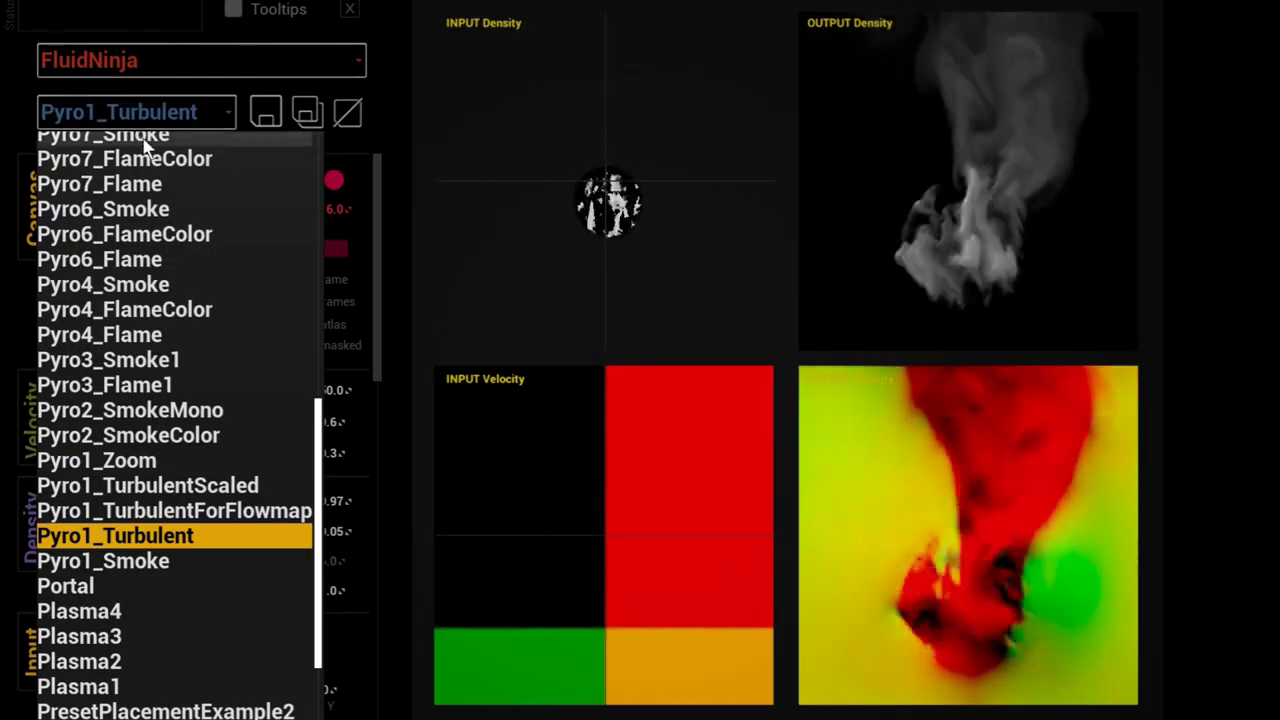
click(200, 418)
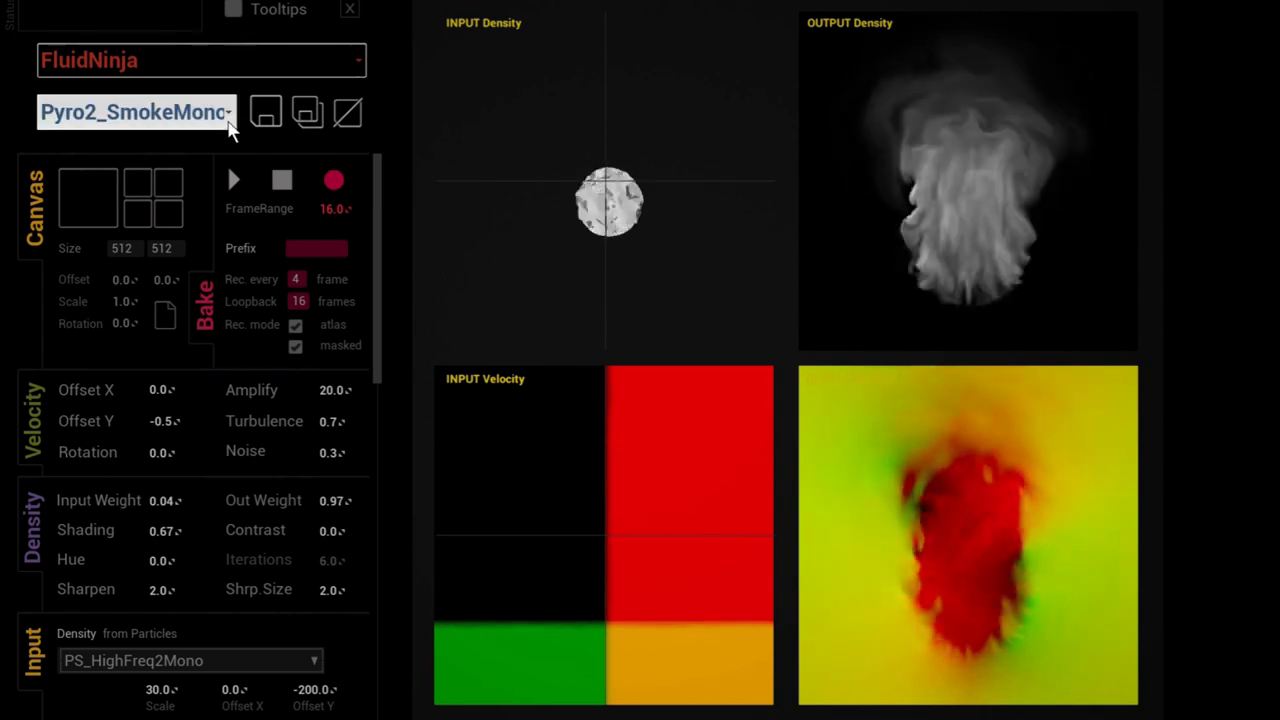
click(177, 124)
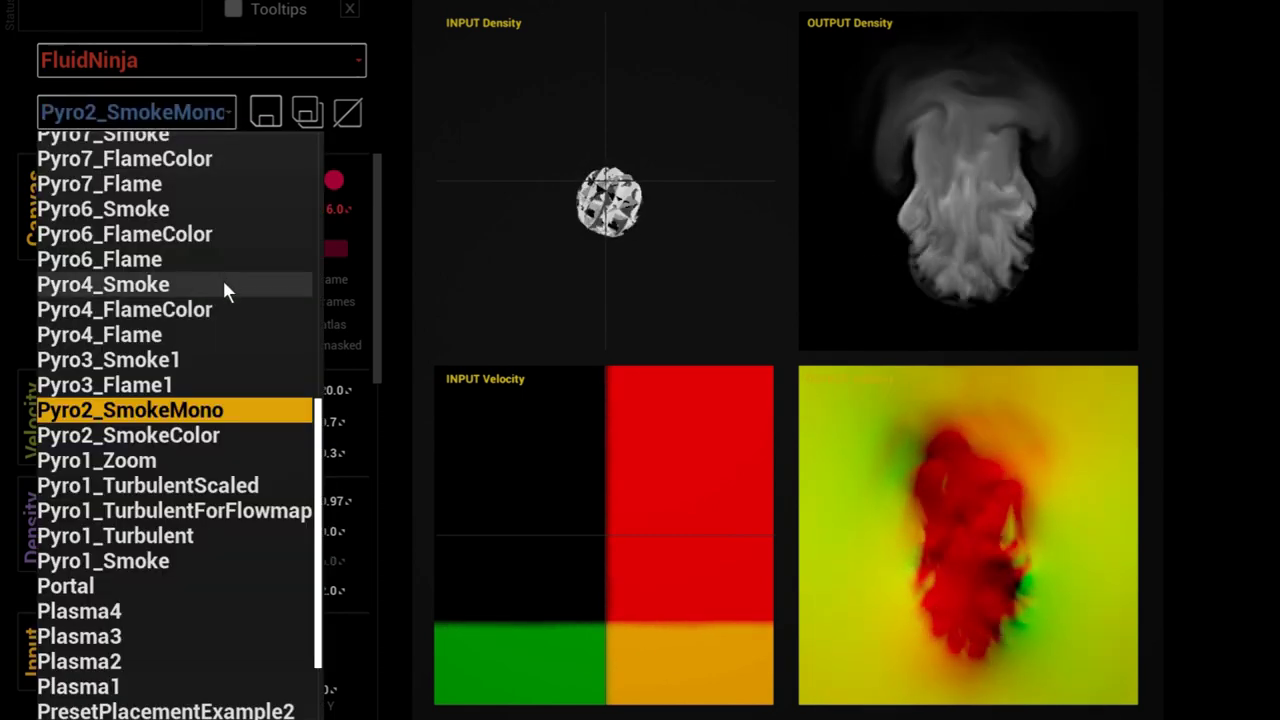
scroll(224, 282, up, 2)
click(155, 326)
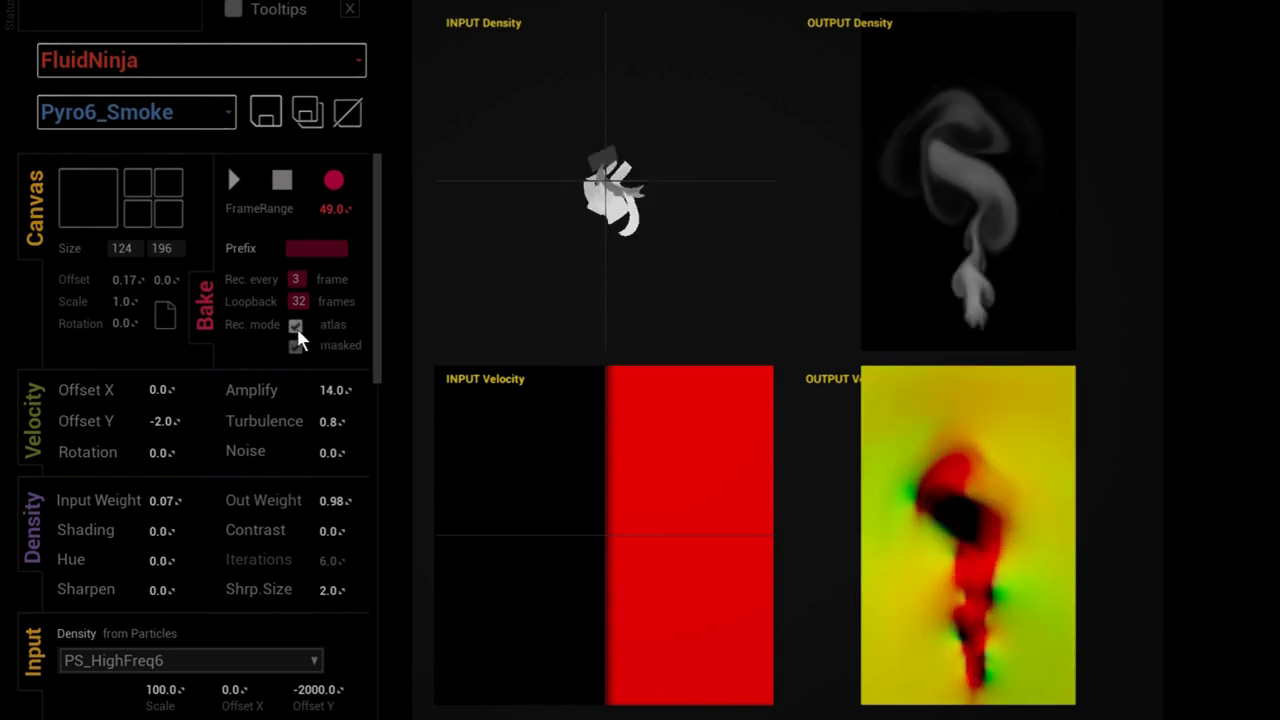
- Untick Bake Rec. mode so baking records a sequence instead of an atlas
click(296, 328)
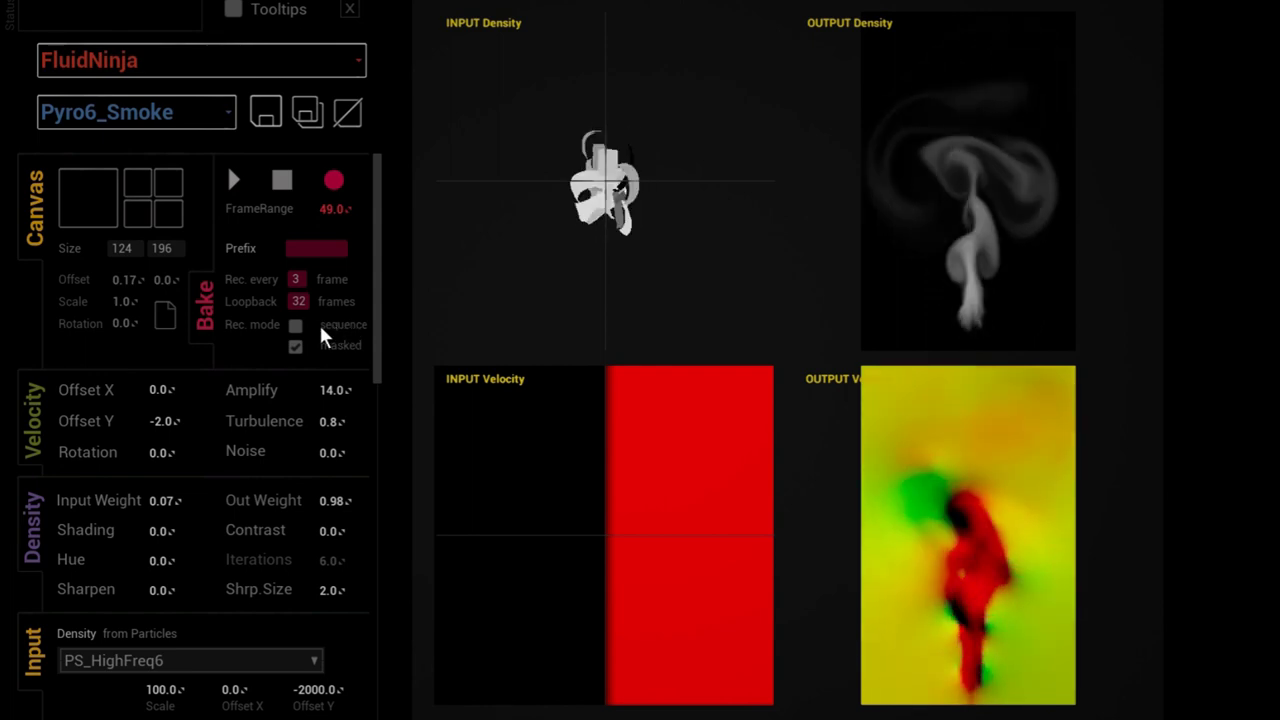
- Enter 500 as the Bake FrameRange and close the FluidNinja panel
click(335, 209)
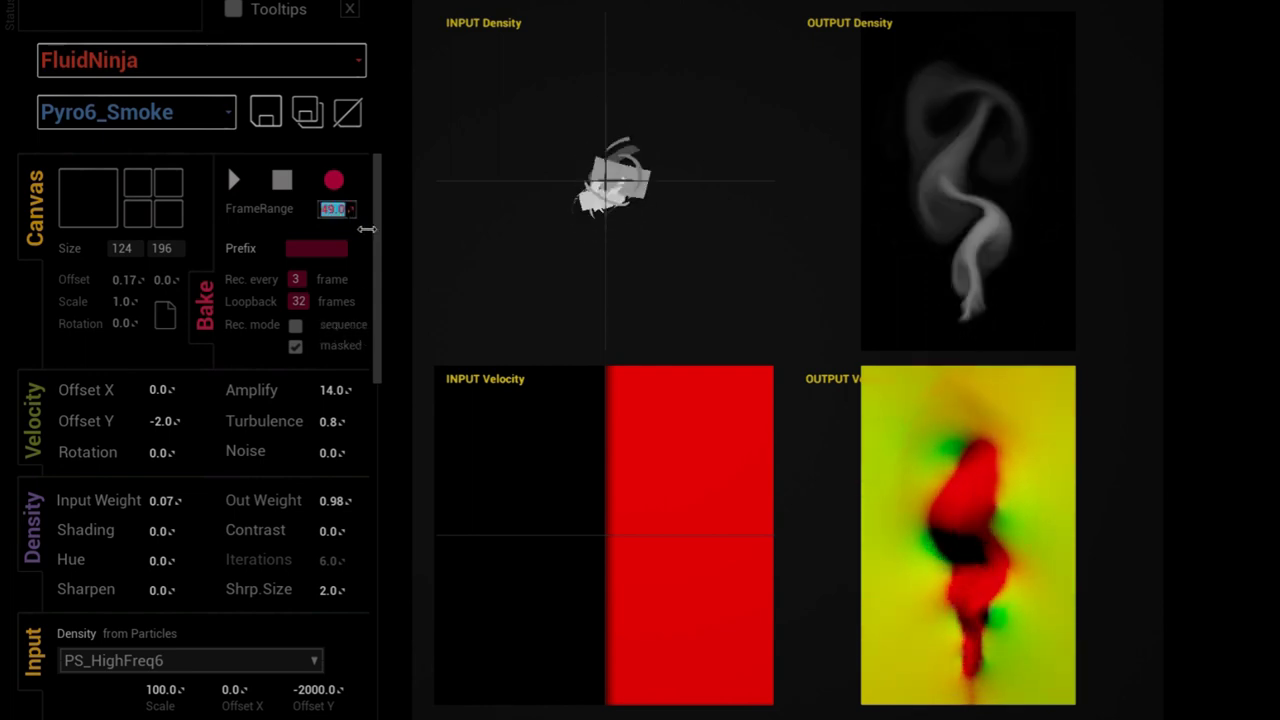
text(500.)
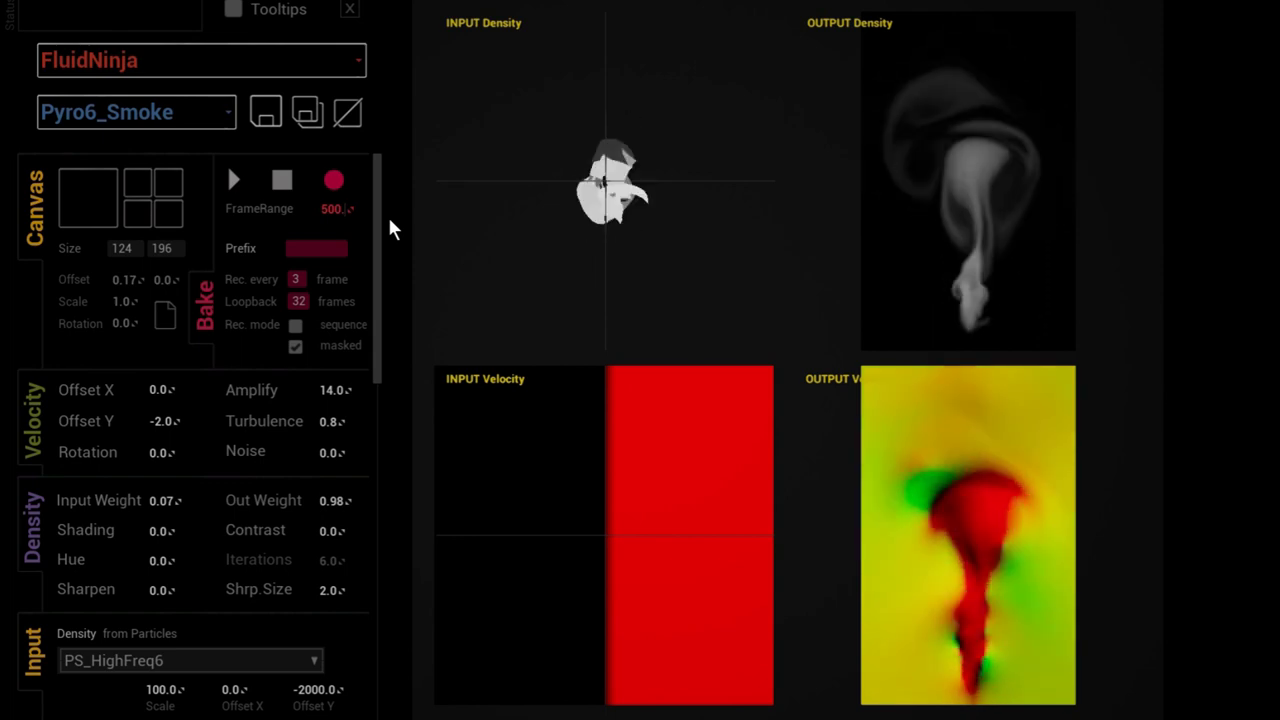
click(349, 11)
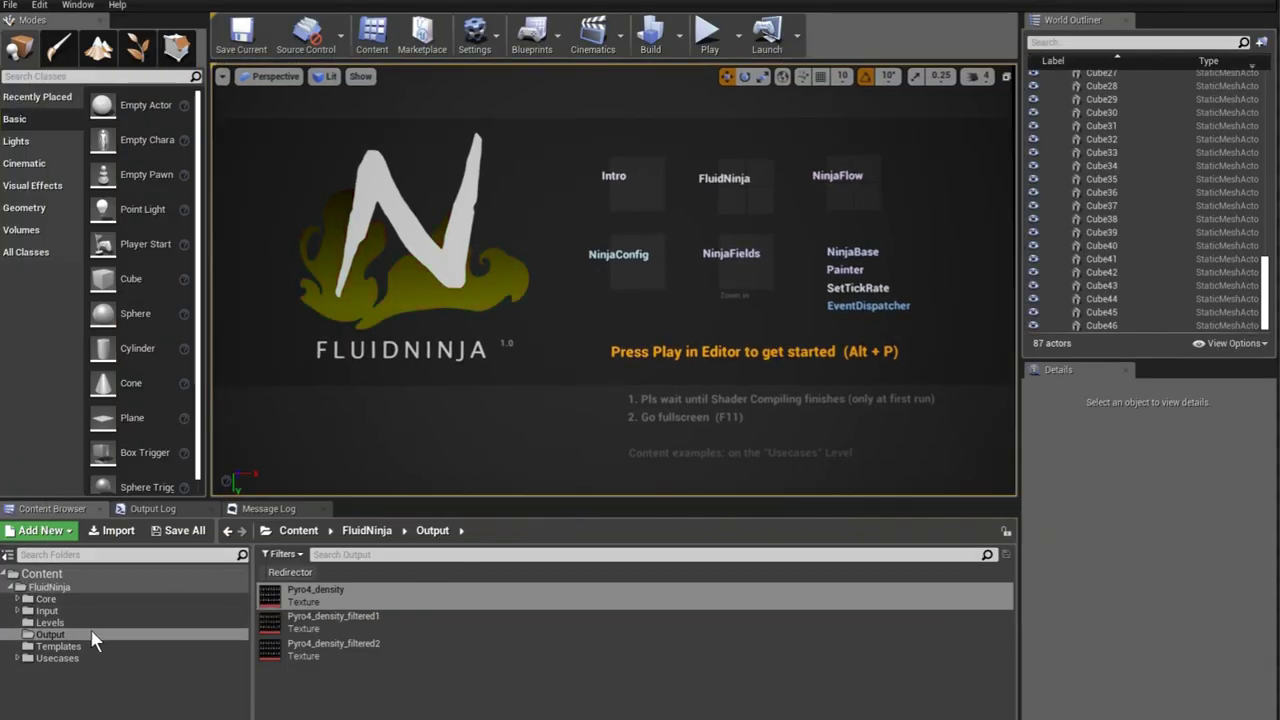
- Open the FluidNinja demo level from the Levels folder and select the rotating pyro2 particle system
click(55, 622)
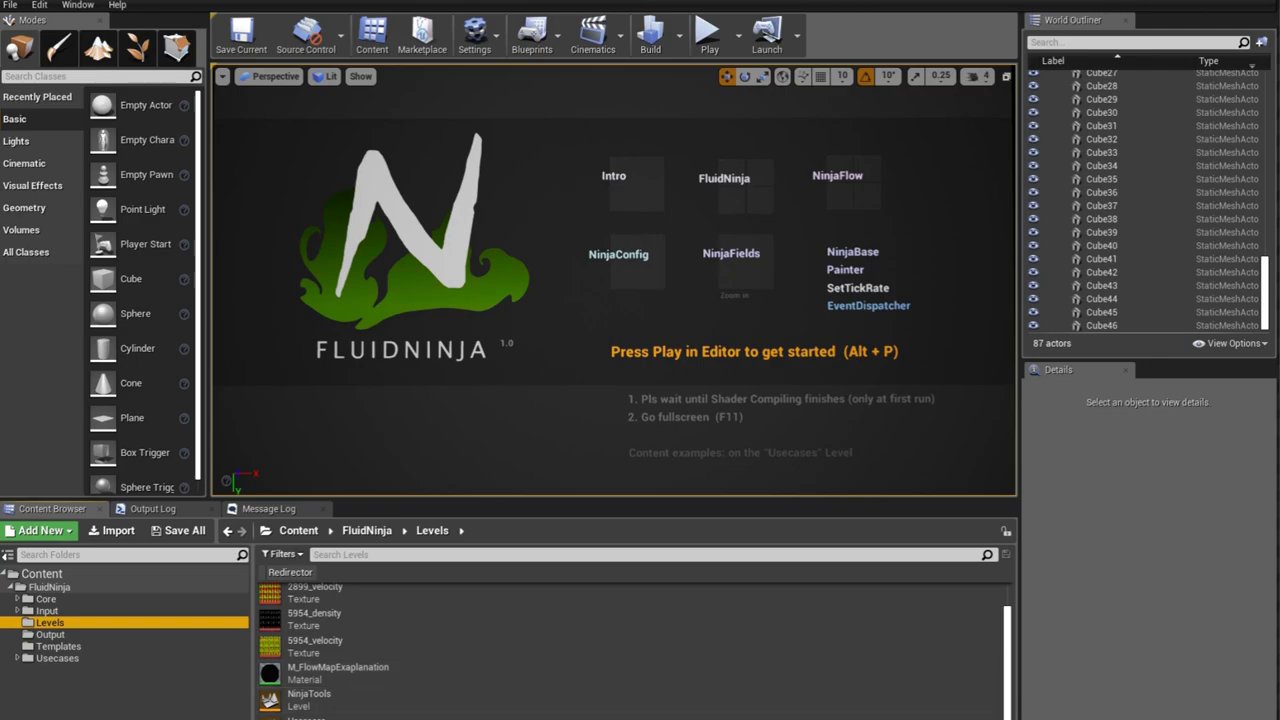
double_click(305, 716)
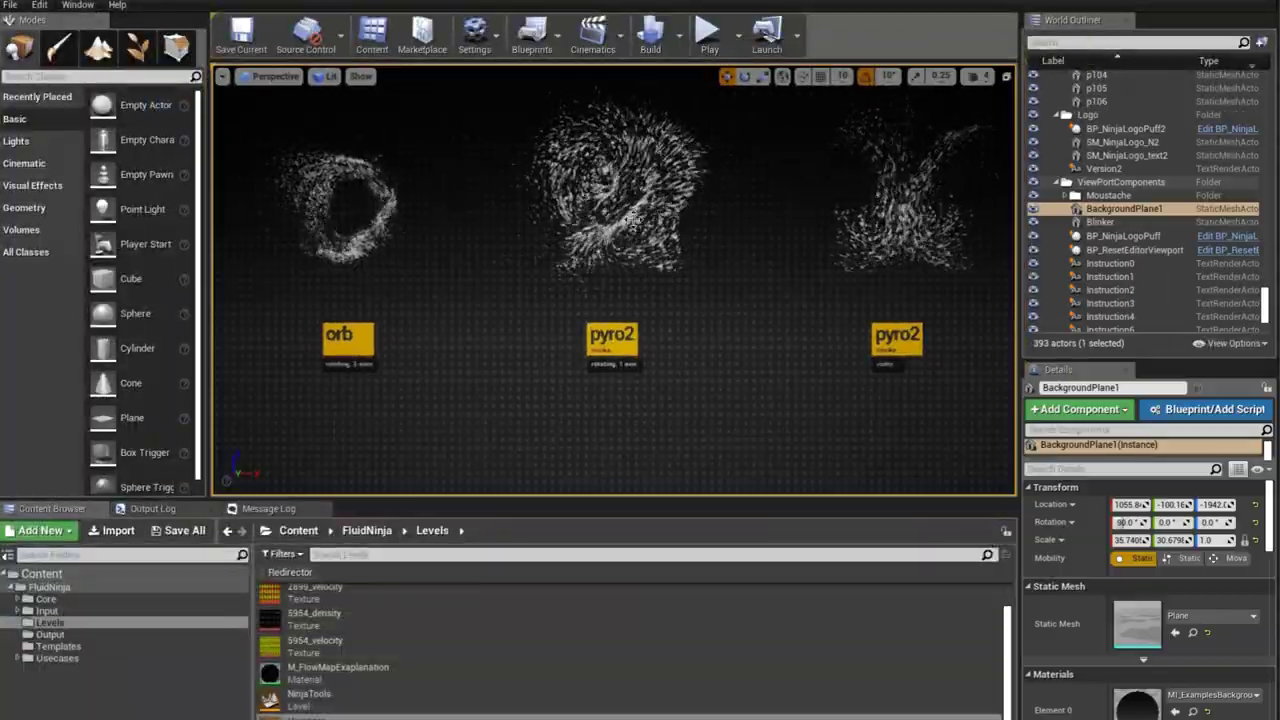
click(612, 215)
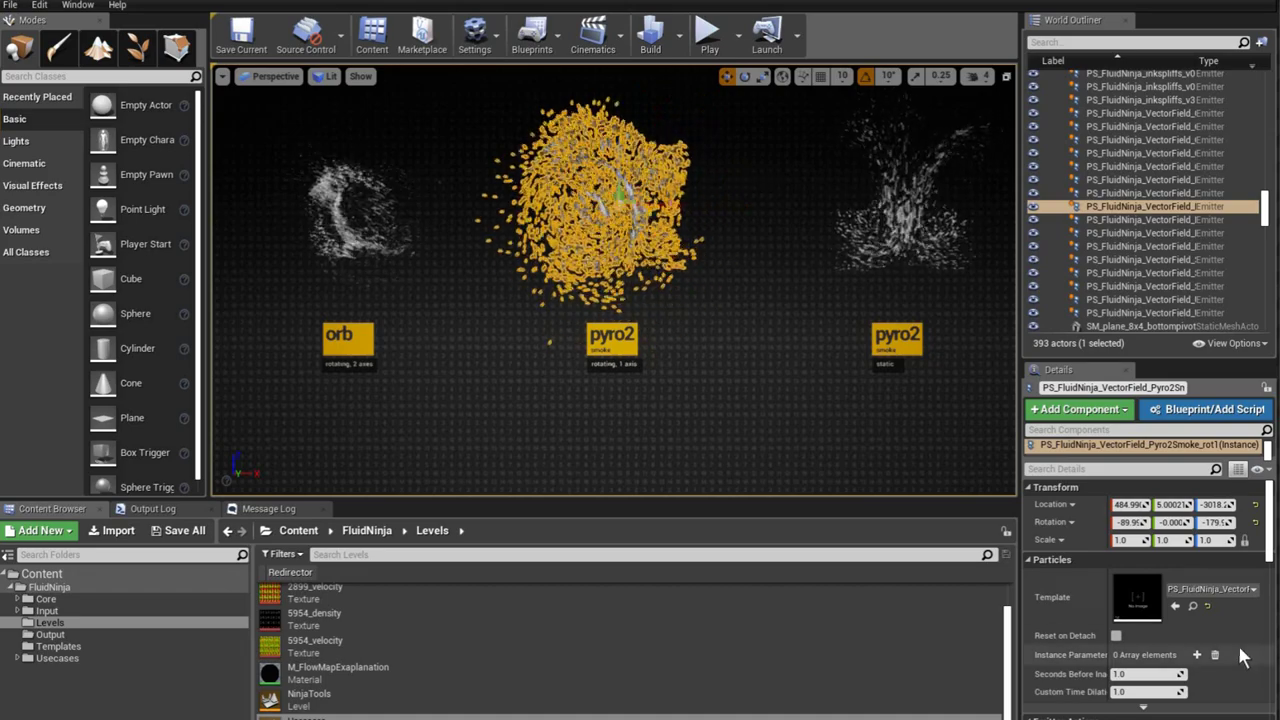
- Open Pyro2Smoke_rot1 in Cascade and review its Local Vector Field and VF Rotation Rate modules
click(1193, 607)
double_click(281, 678)
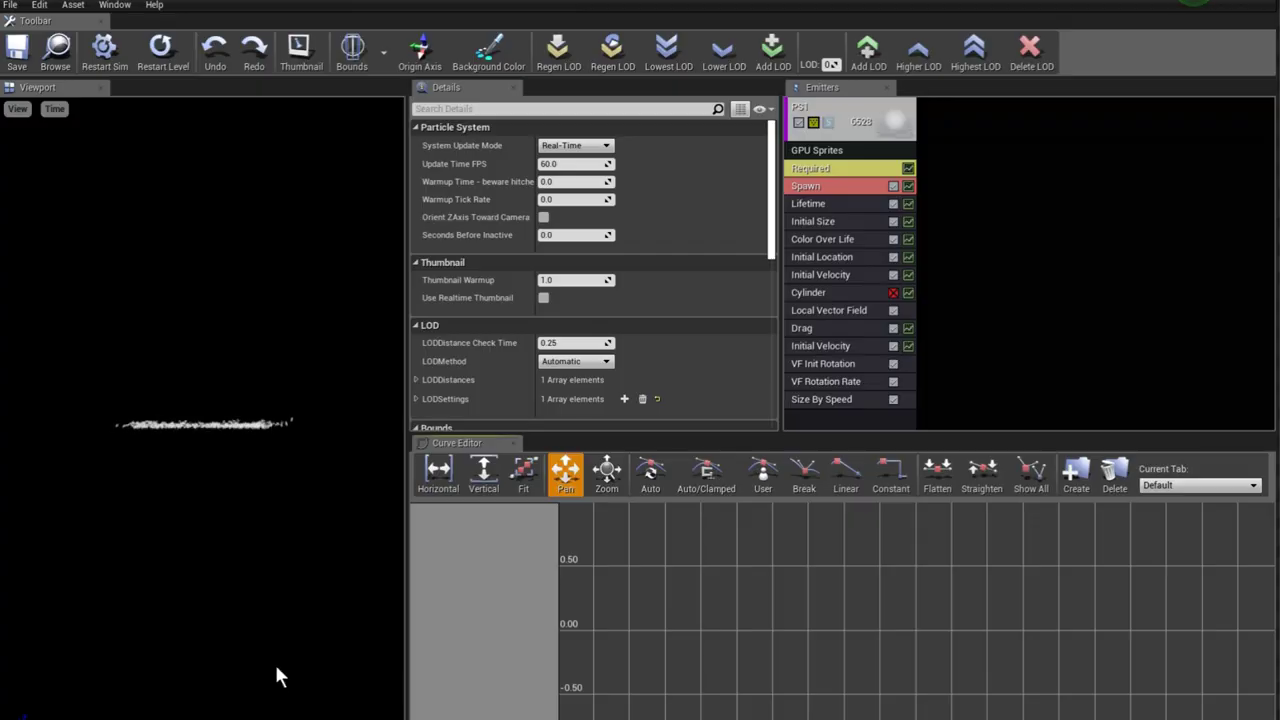
mouse_move(248, 383)
mouse_down()
mouse_move(268, 510)
mouse_move(265, 458)
mouse_up()
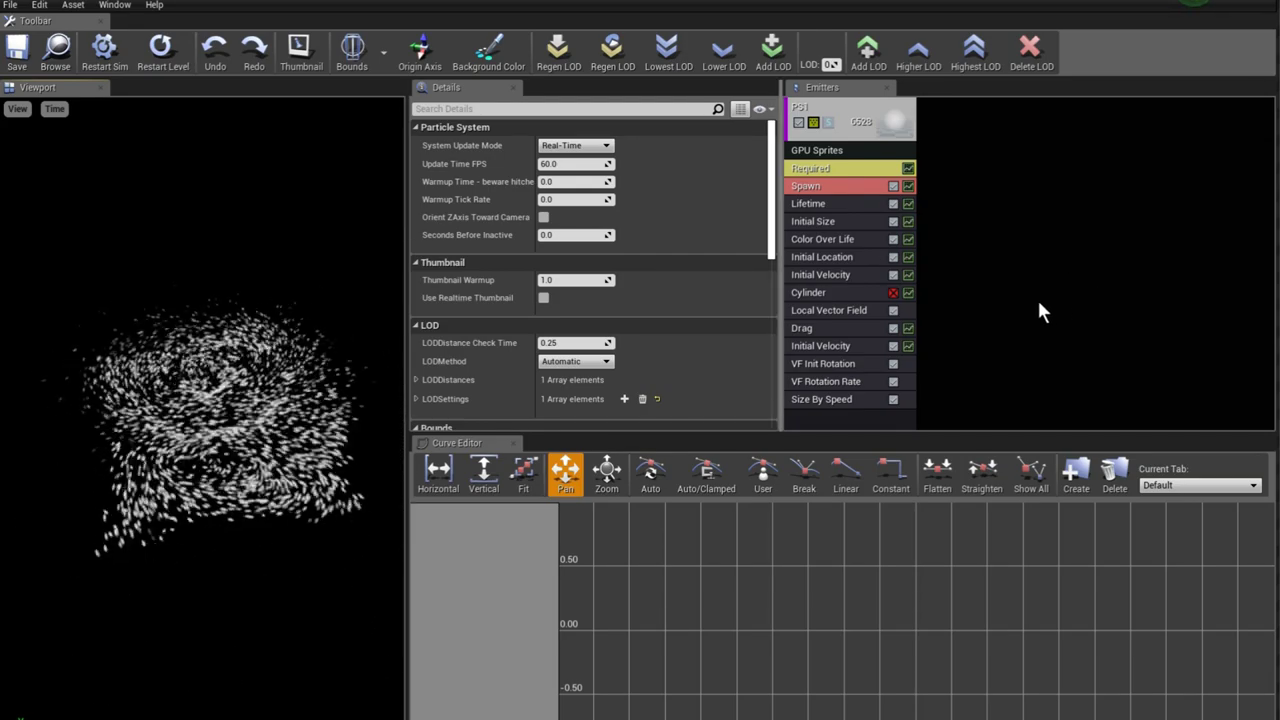
click(846, 310)
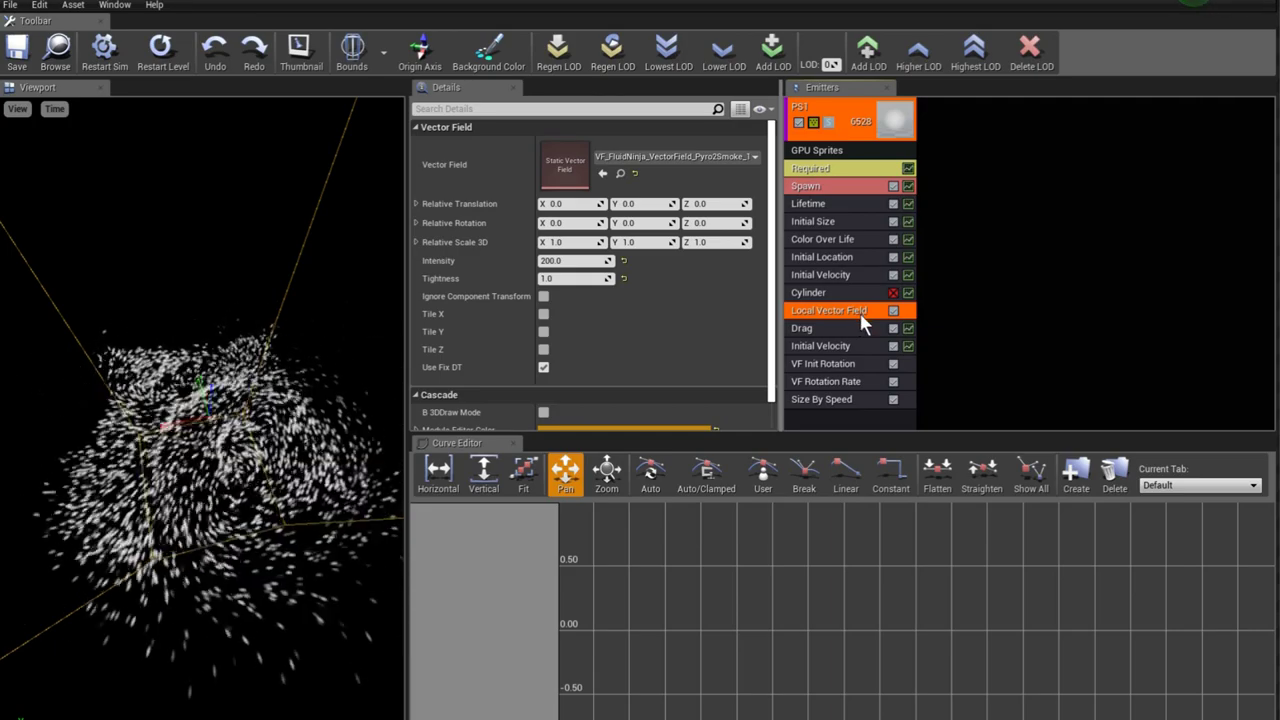
click(835, 386)
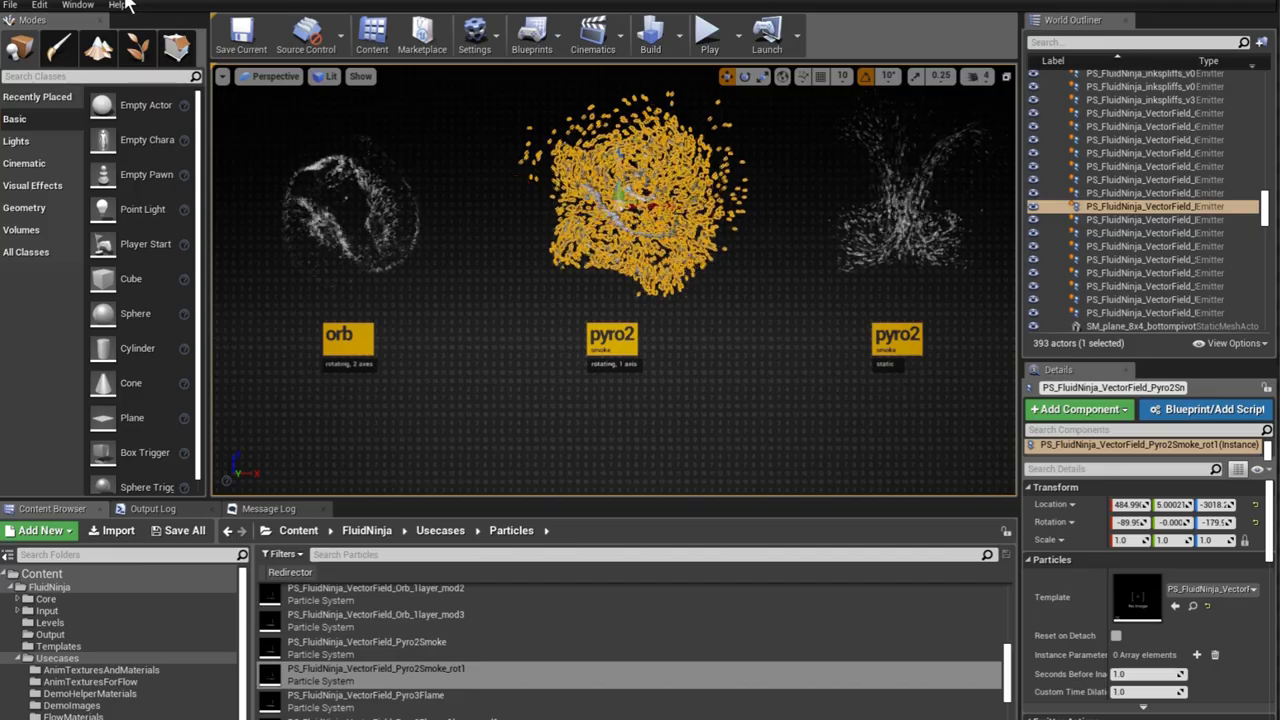
- Deselect the pyro2 emitter by clicking empty viewport background
click(710, 394)
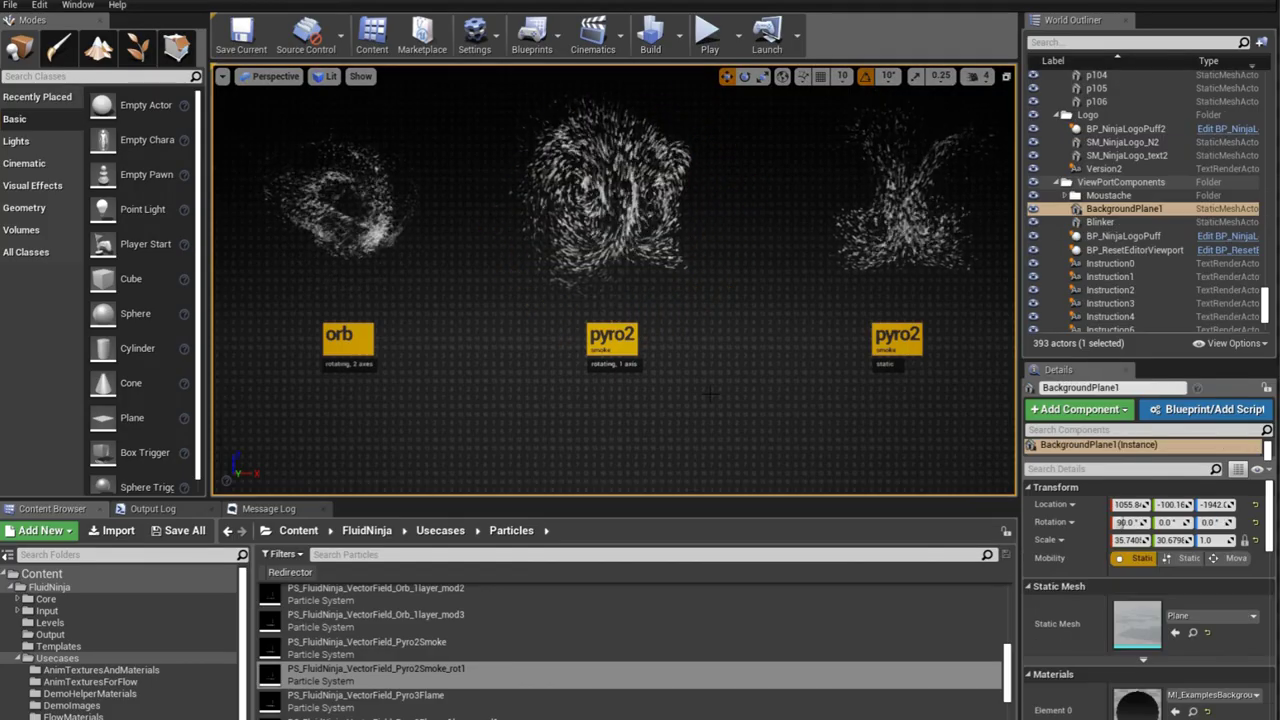